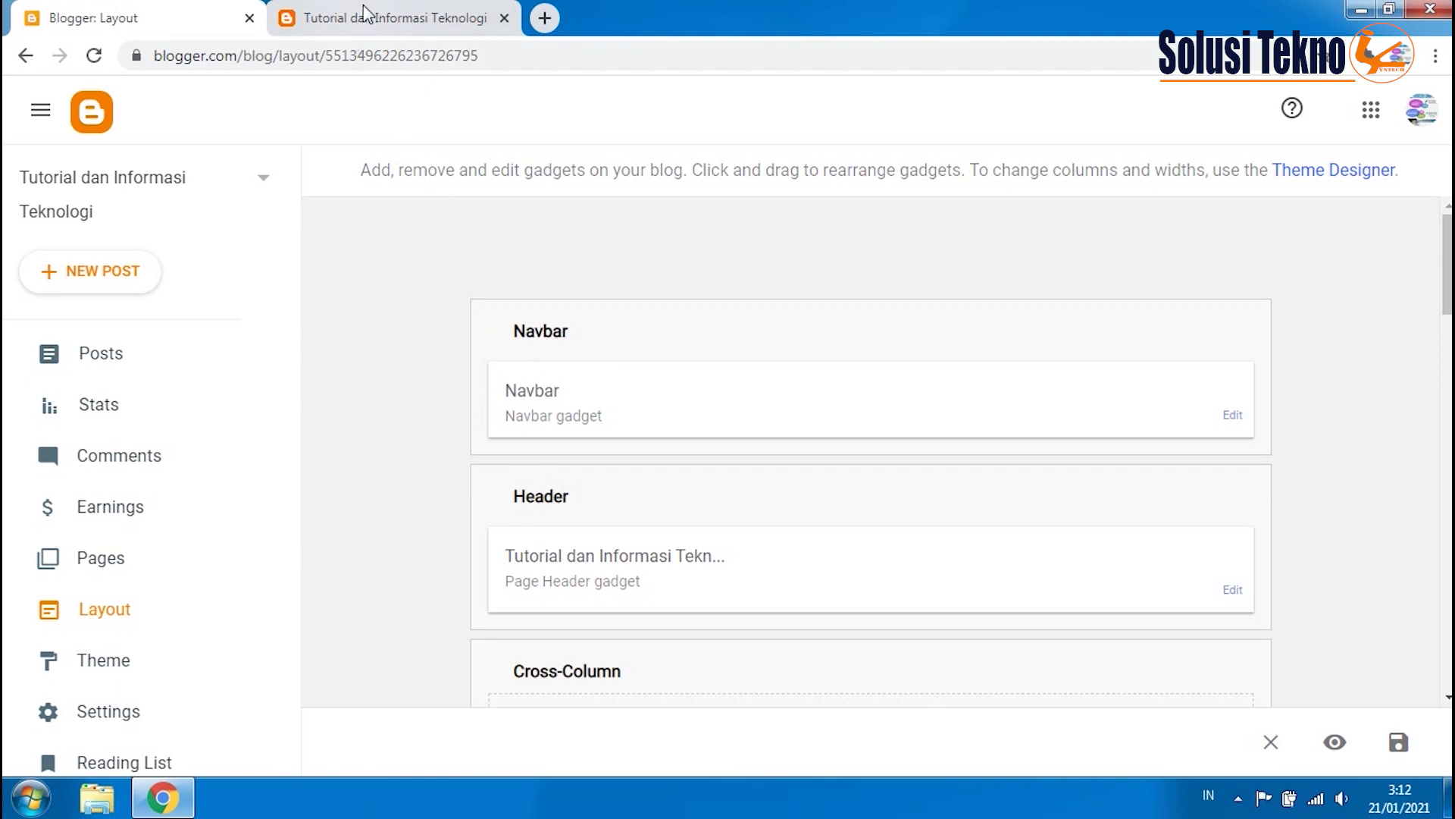
- Compare the Navbar, Header and Cross-Column sections of the layout with the live blog page
{"action": "left_click", "coordinate": [372, 18]}
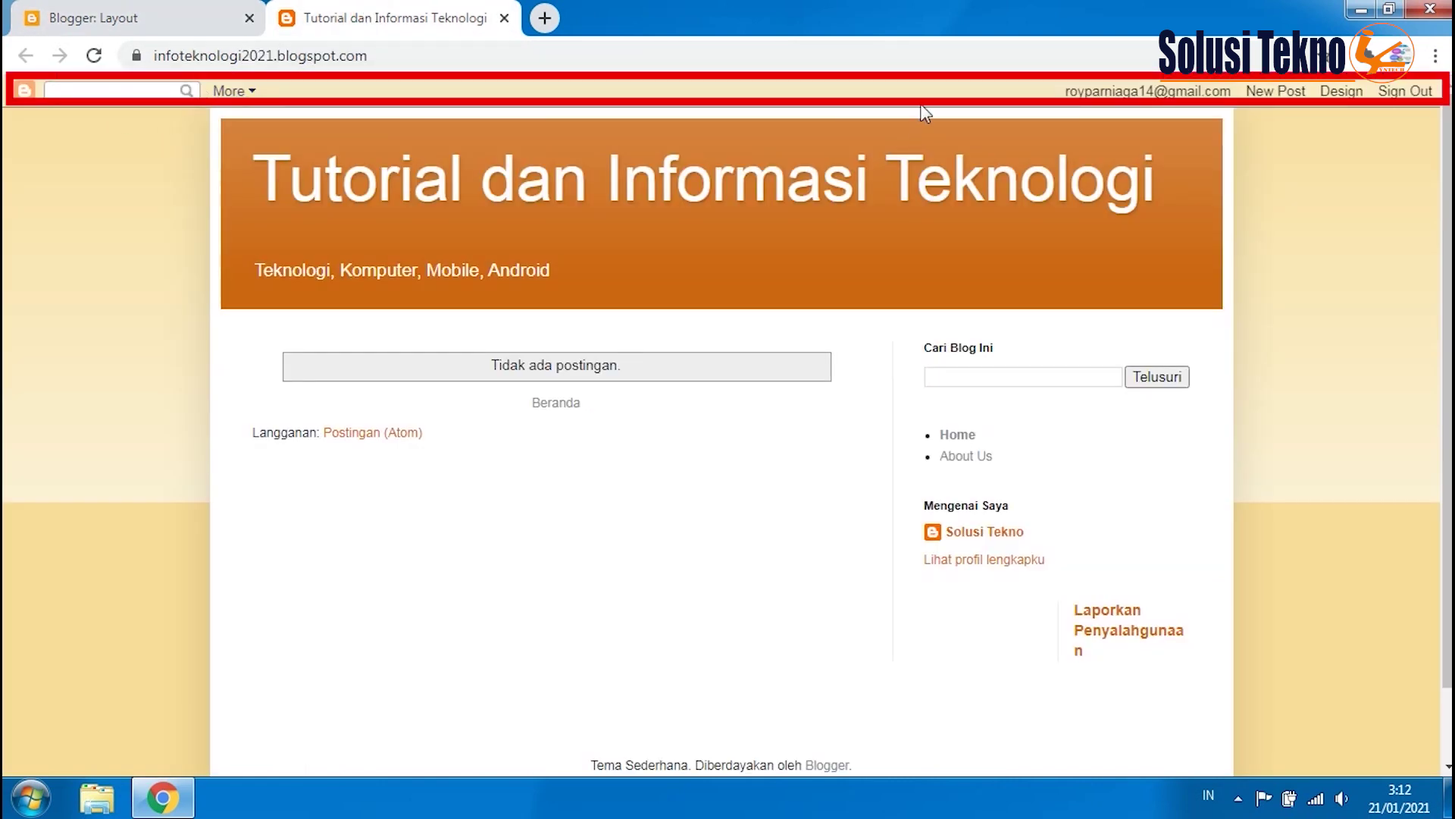
{"action": "left_click", "coordinate": [190, 17]}
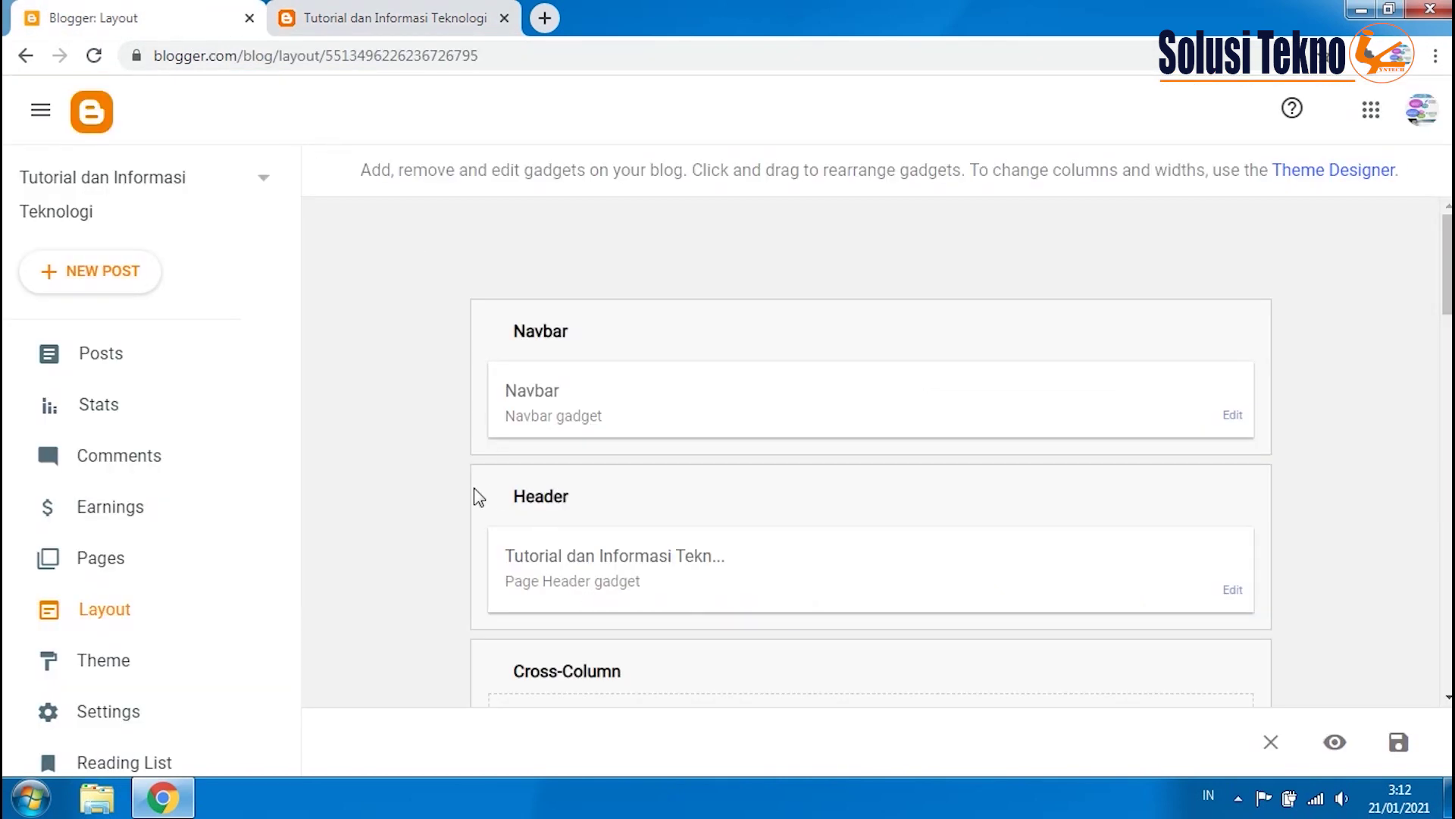
{"action": "left_click", "coordinate": [315, 17]}
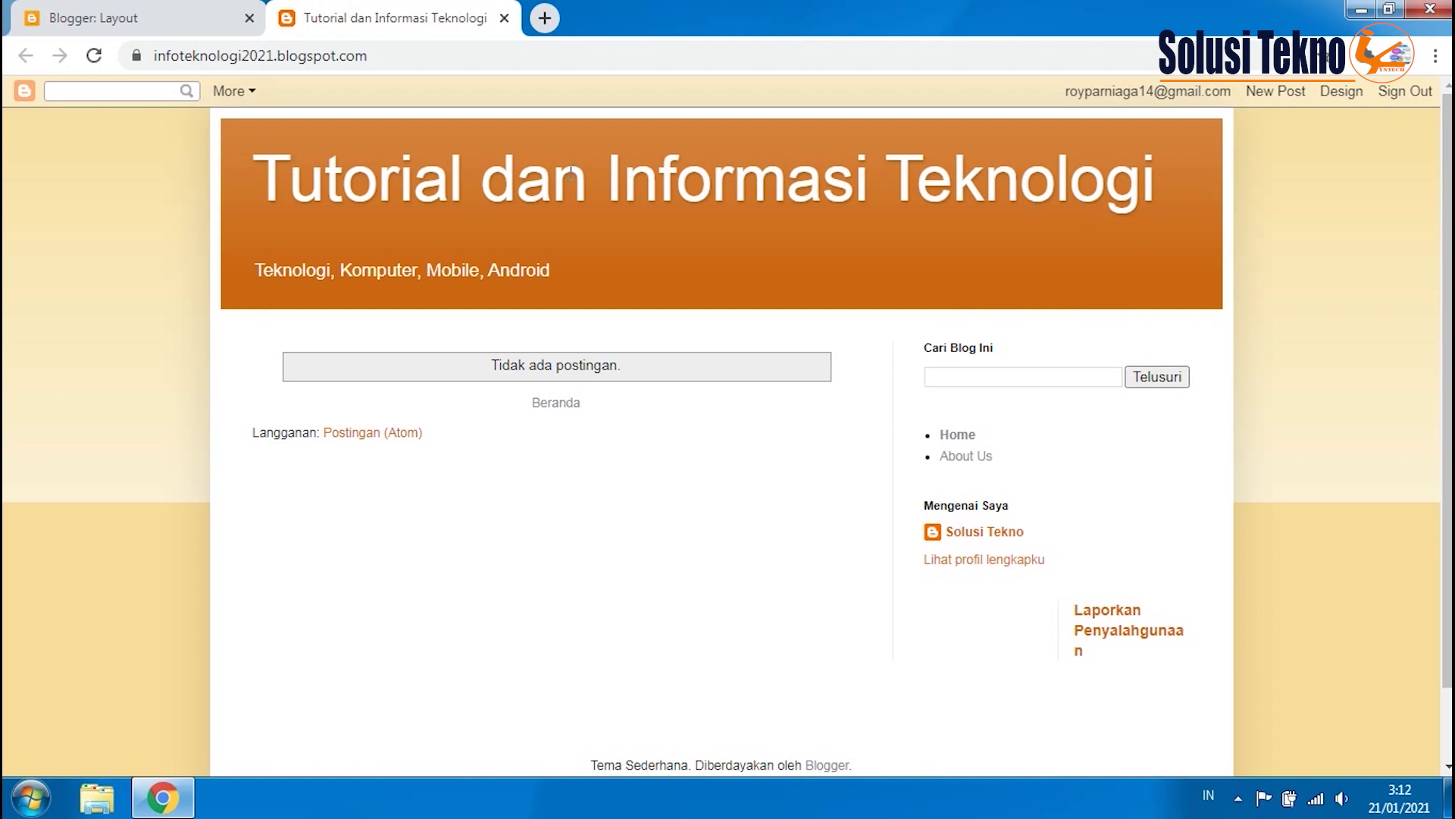
{"action": "left_click", "coordinate": [131, 16]}
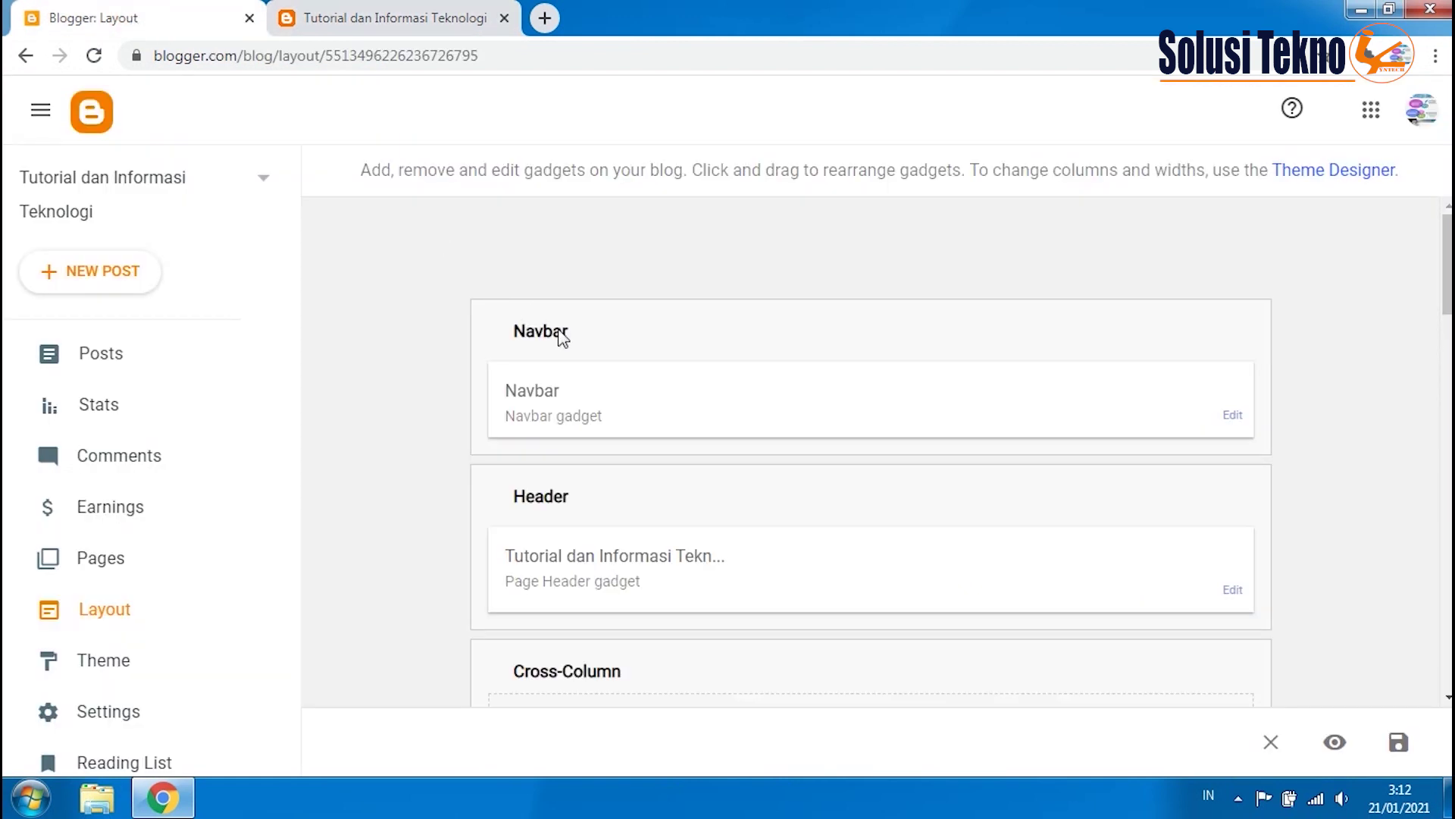
{"action": "scroll", "coordinate": [562, 338], "scroll_direction": "down", "scroll_amount": 3}
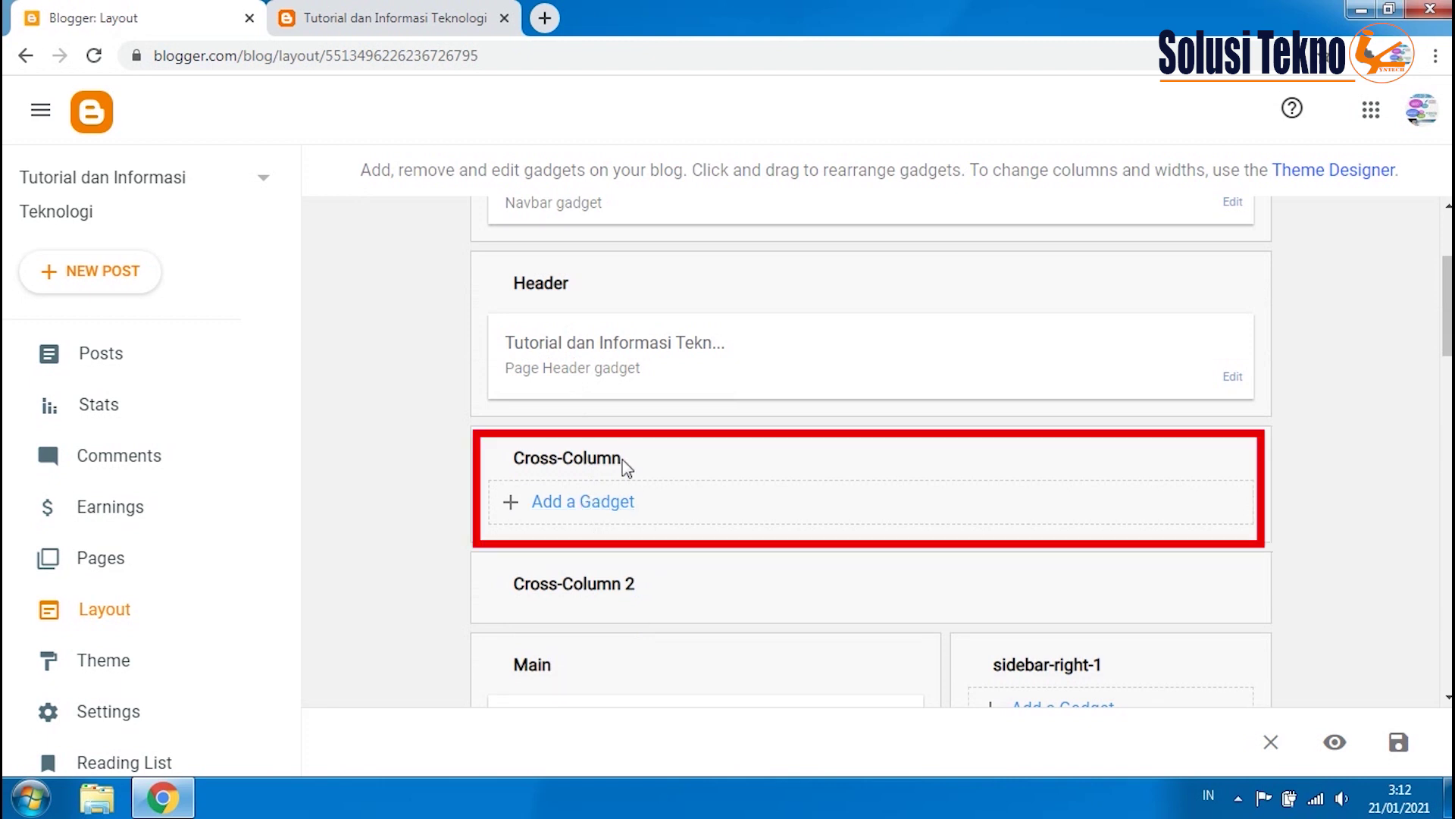
{"action": "left_click", "coordinate": [406, 17]}
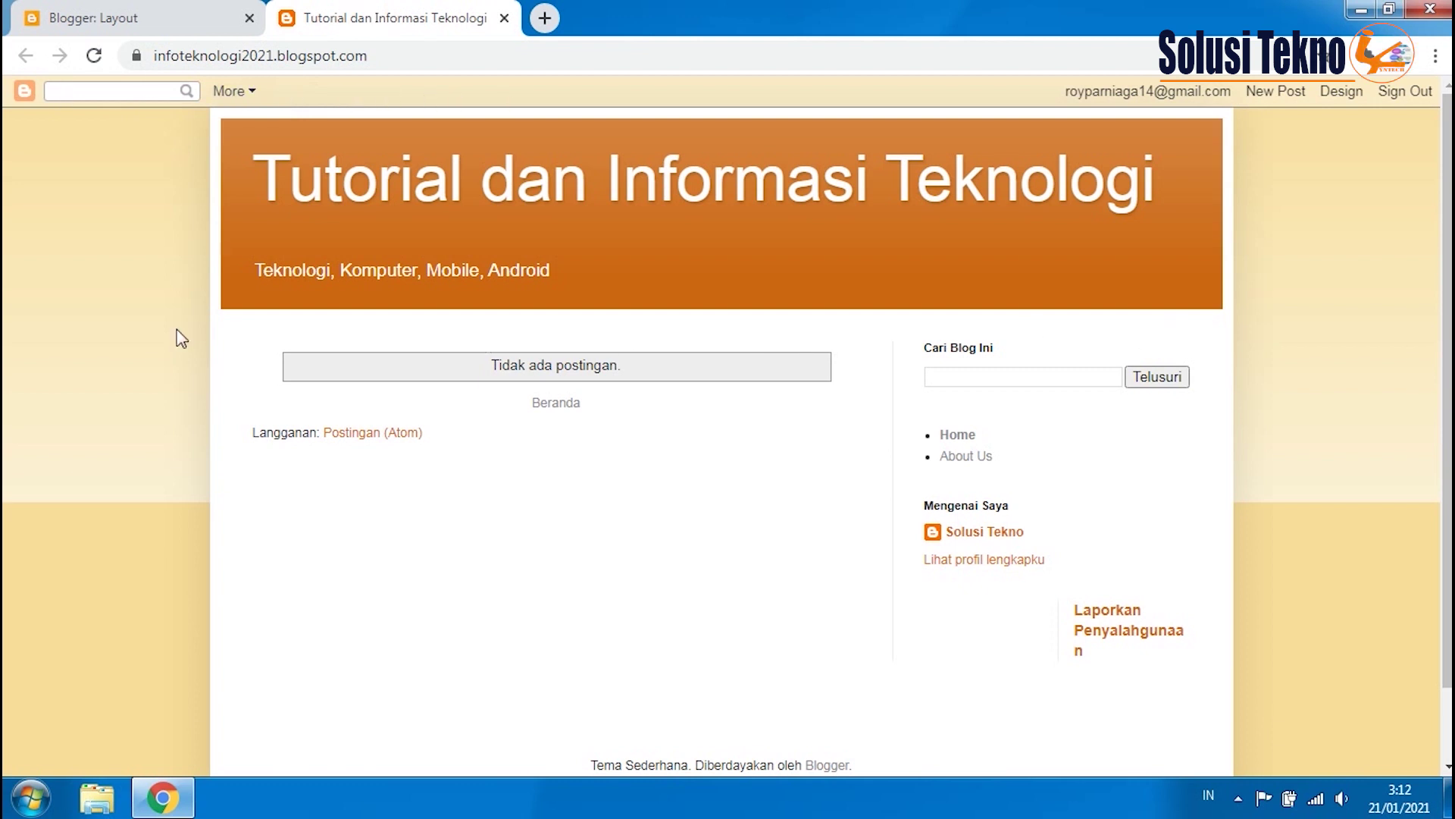
{"action": "key", "text": "ctrl+shift+Tab"}
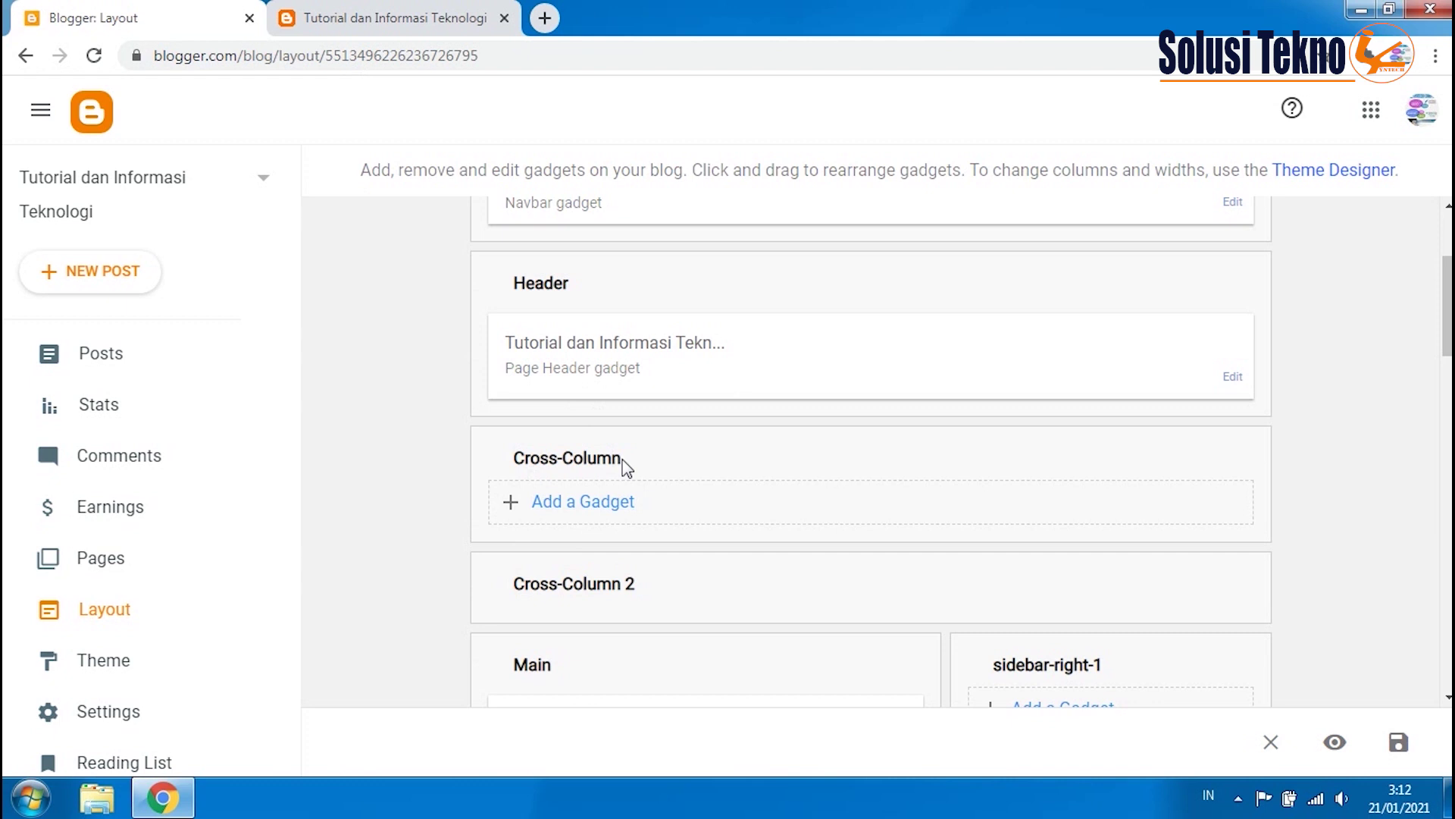
- Add a Pages gadget to the Cross-Column section of the blog layout
{"action": "left_click", "coordinate": [570, 503]}
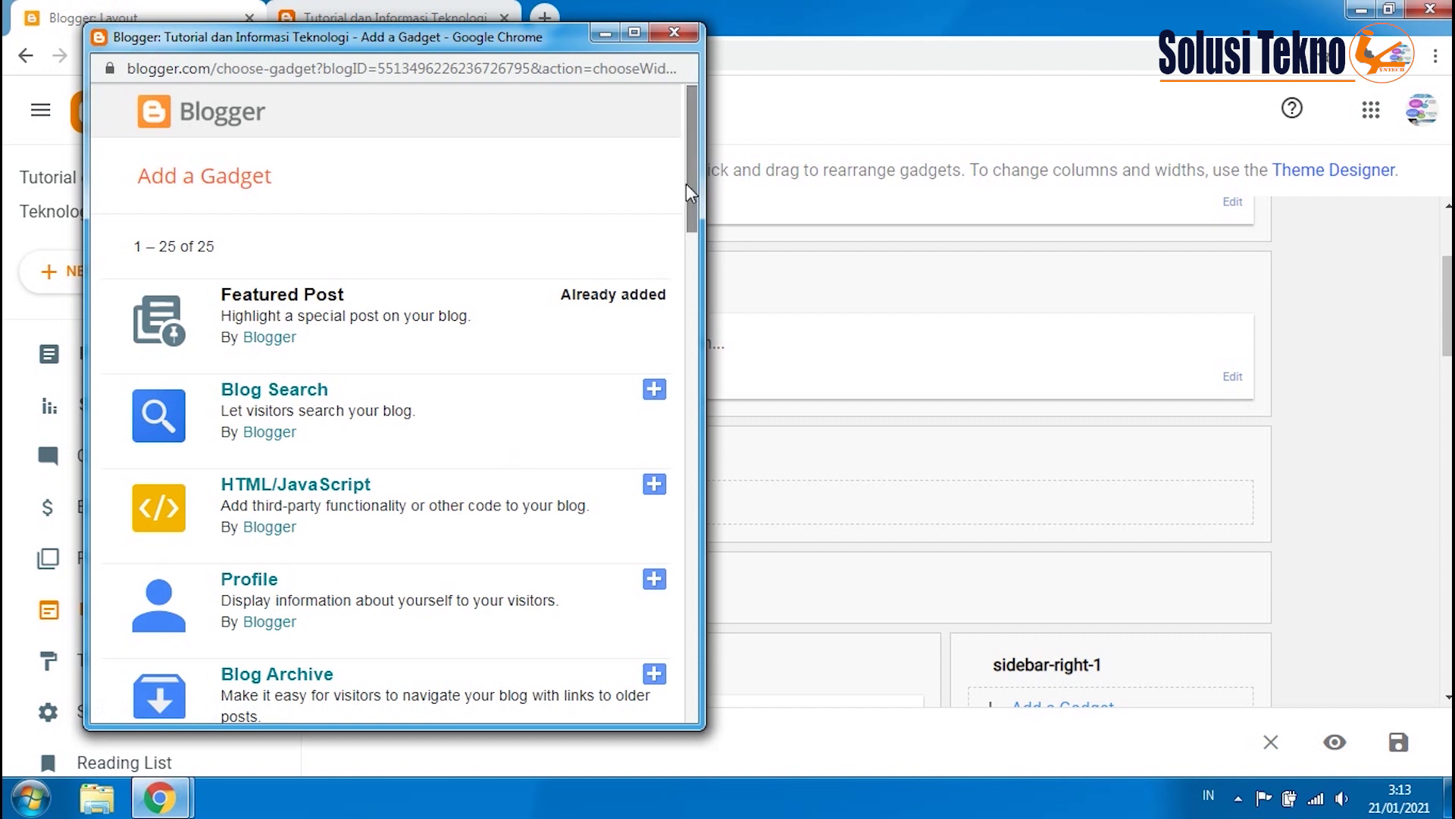
{"action": "left_click_drag", "start_coordinate": [690, 182], "coordinate": [681, 388]}
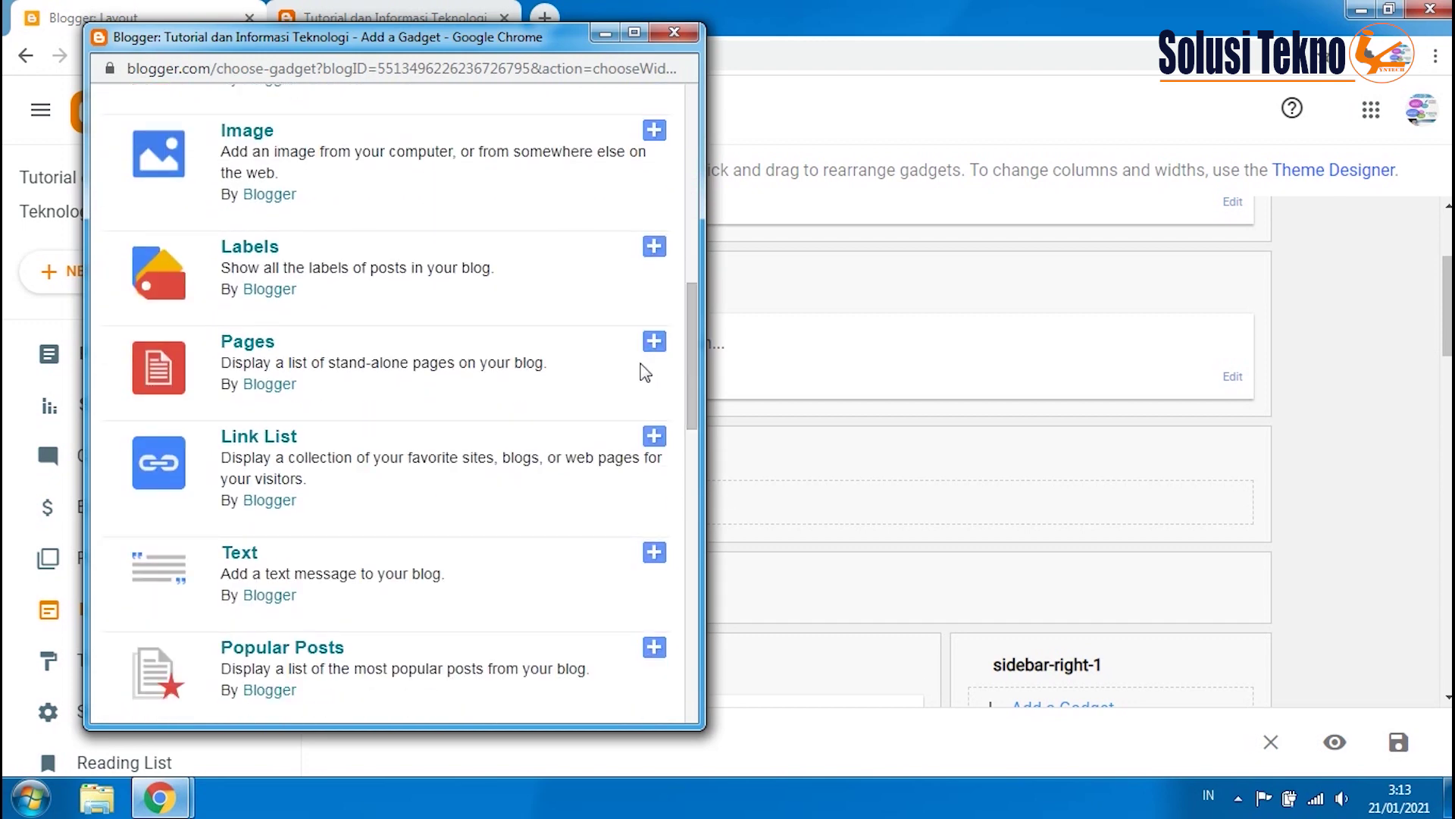
{"action": "left_click", "coordinate": [579, 356]}
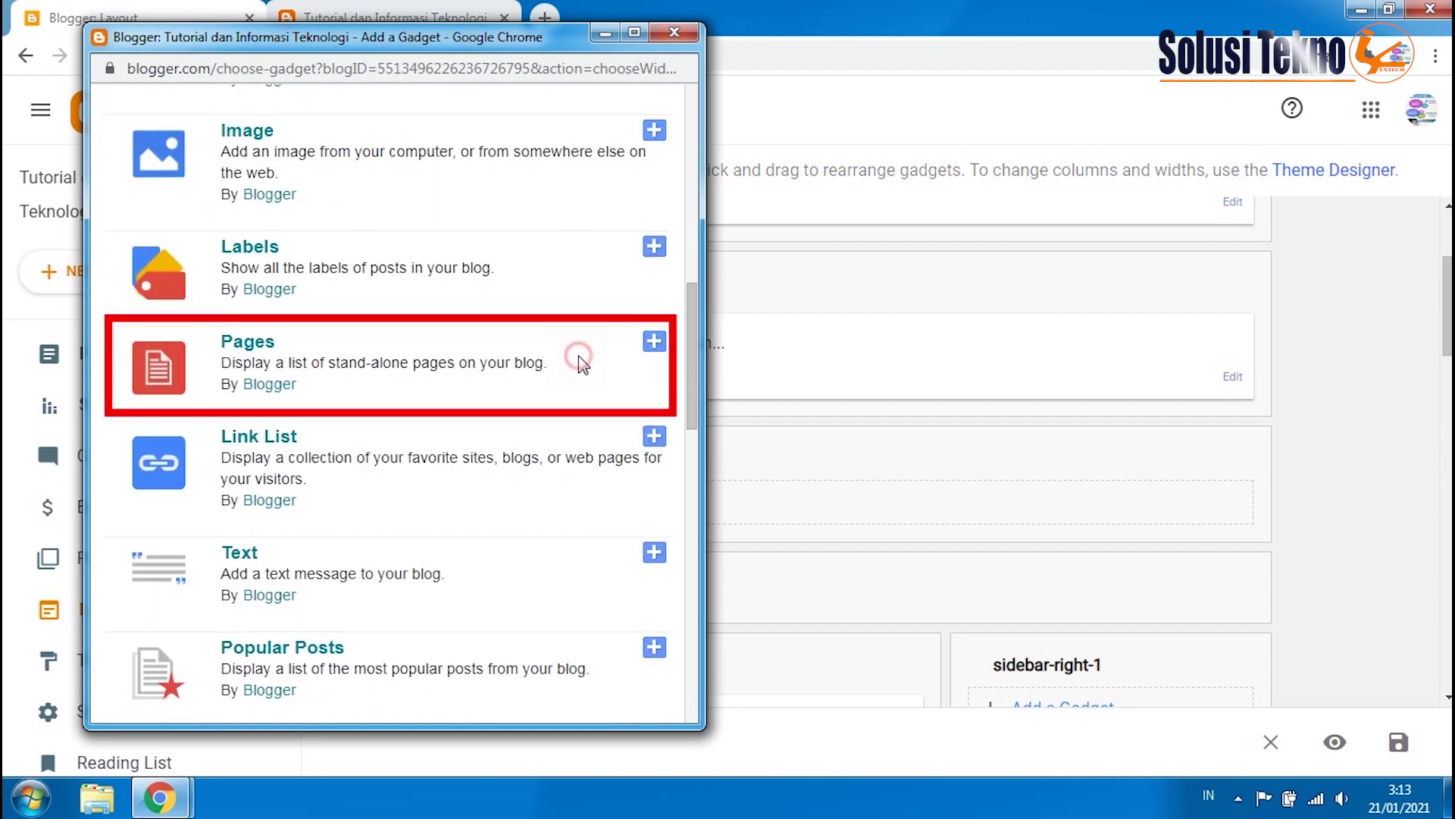
{"action": "left_click", "coordinate": [250, 345]}
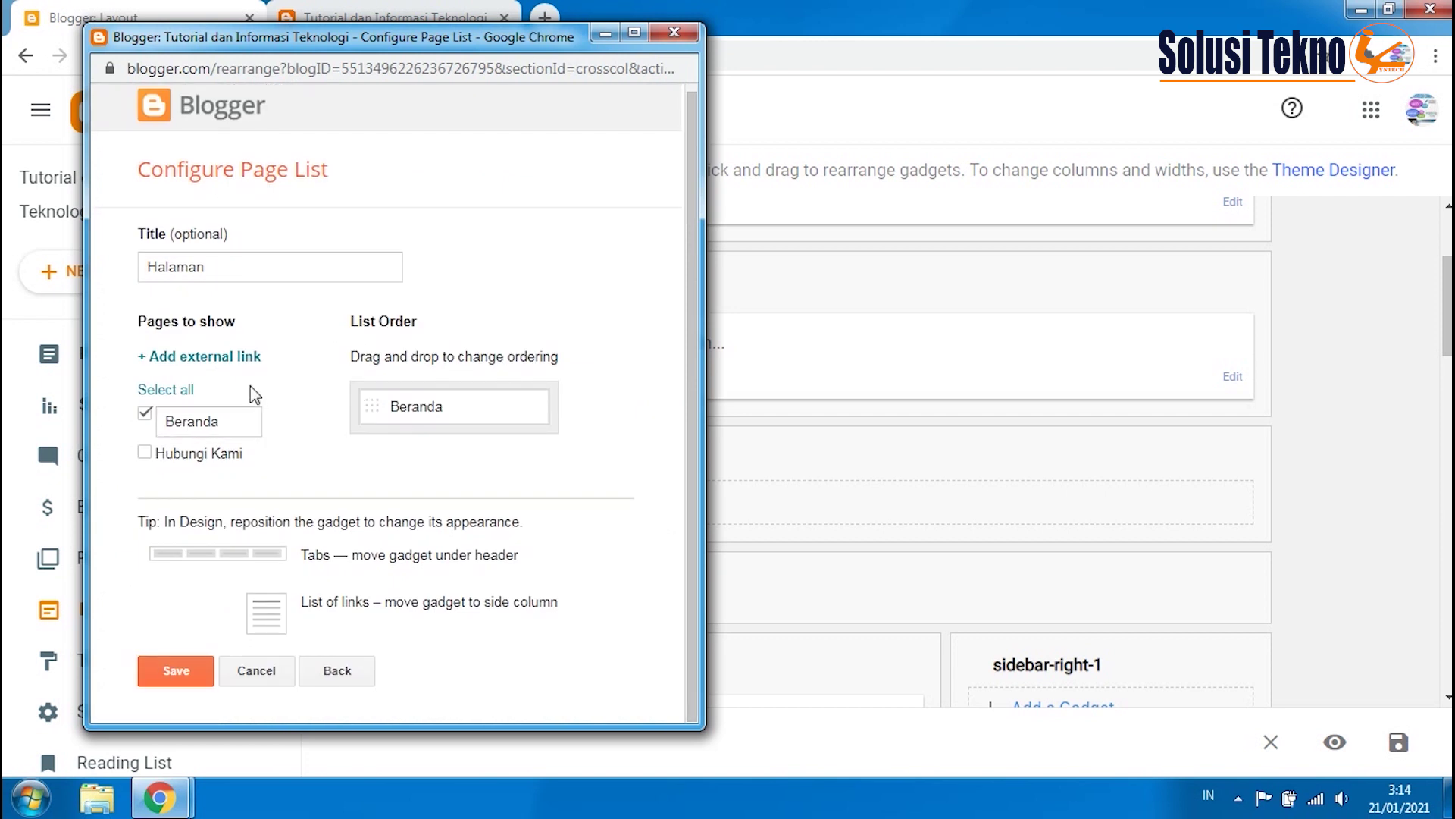
- Add an external link titled About Us with the web address # to the page list and save the gadget
{"action": "left_click", "coordinate": [226, 357]}
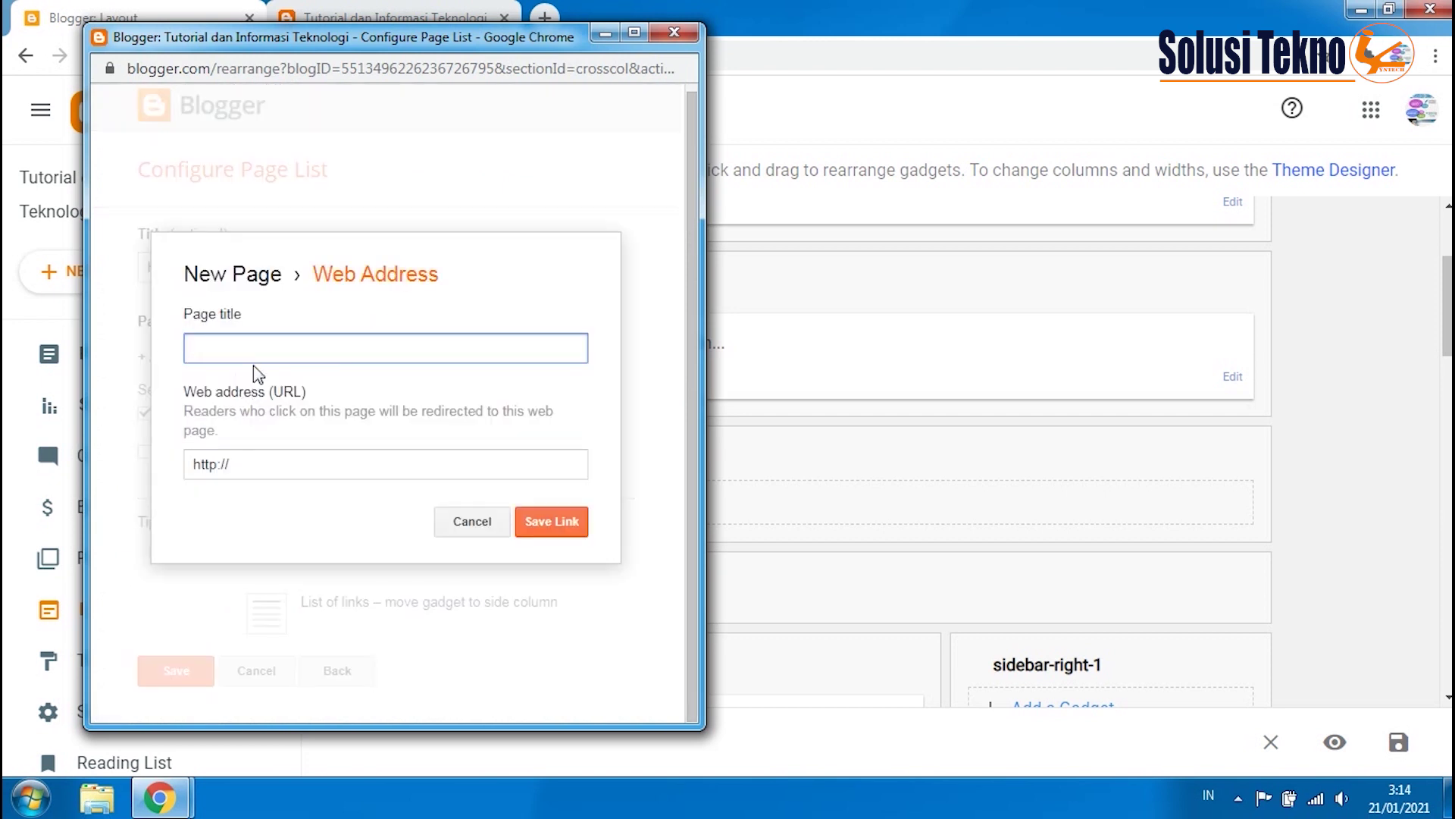
{"action": "left_click", "coordinate": [254, 353]}
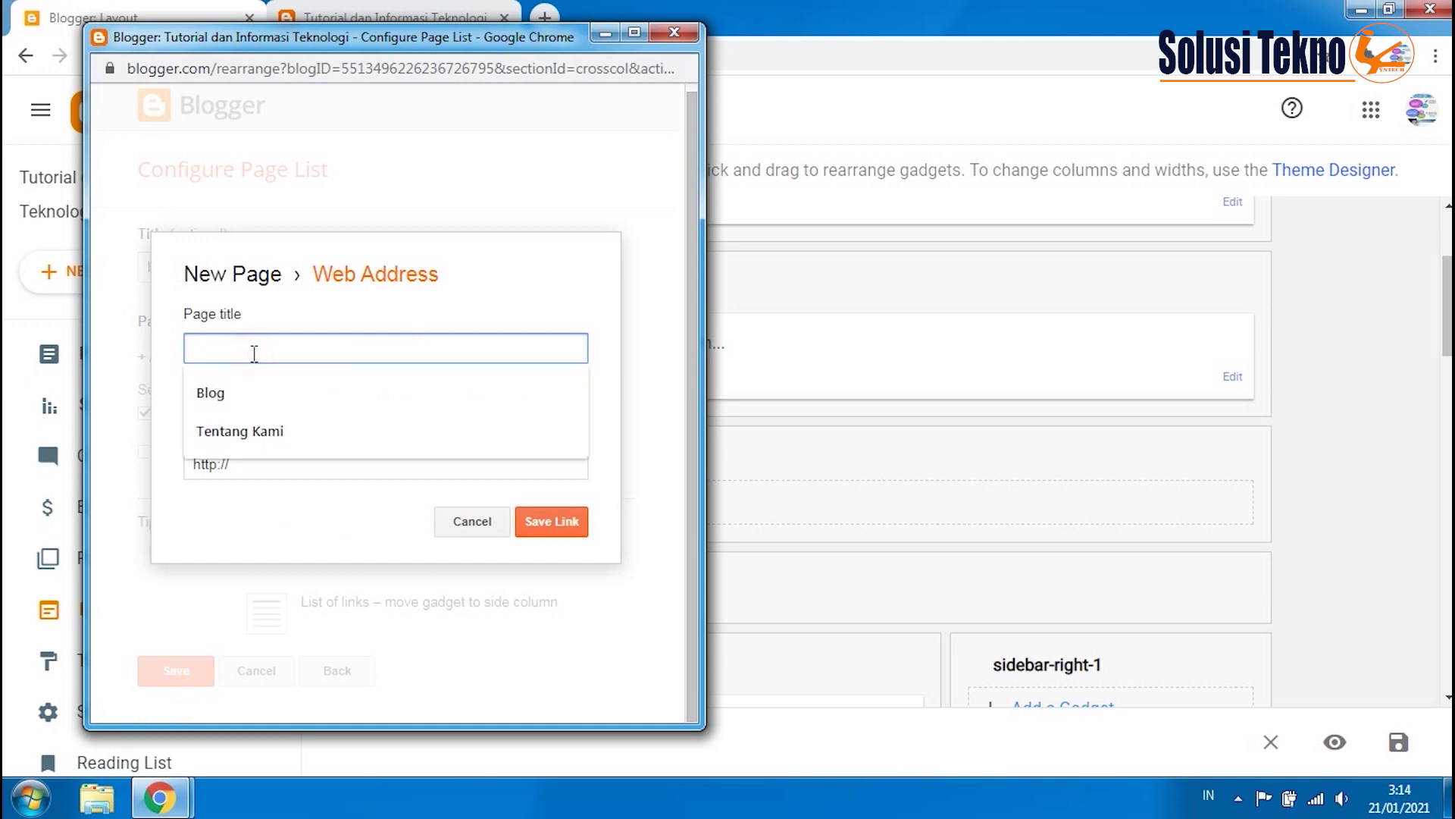
{"action": "type", "text": "About Us"}
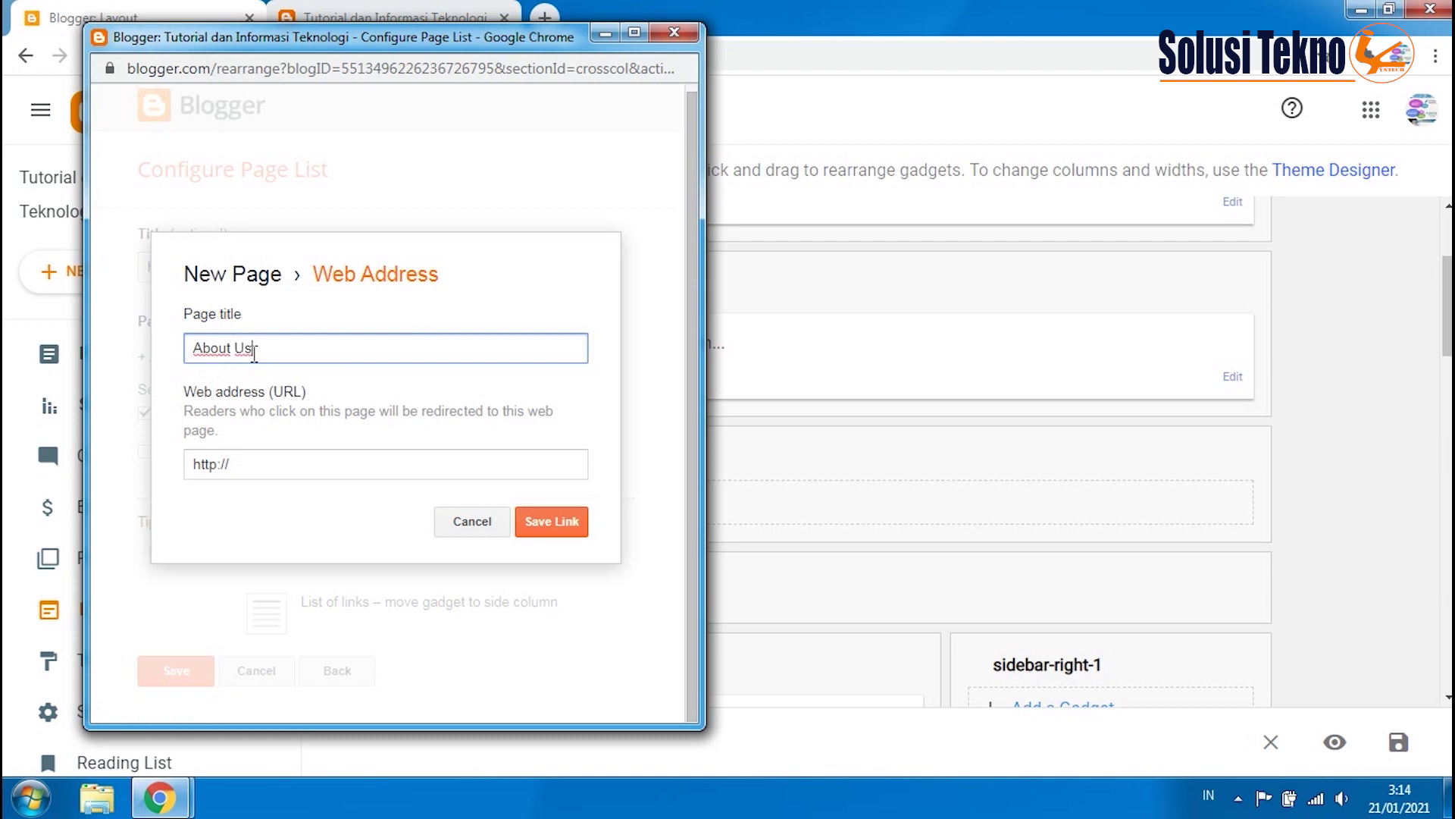
{"action": "triple_click", "coordinate": [287, 459]}
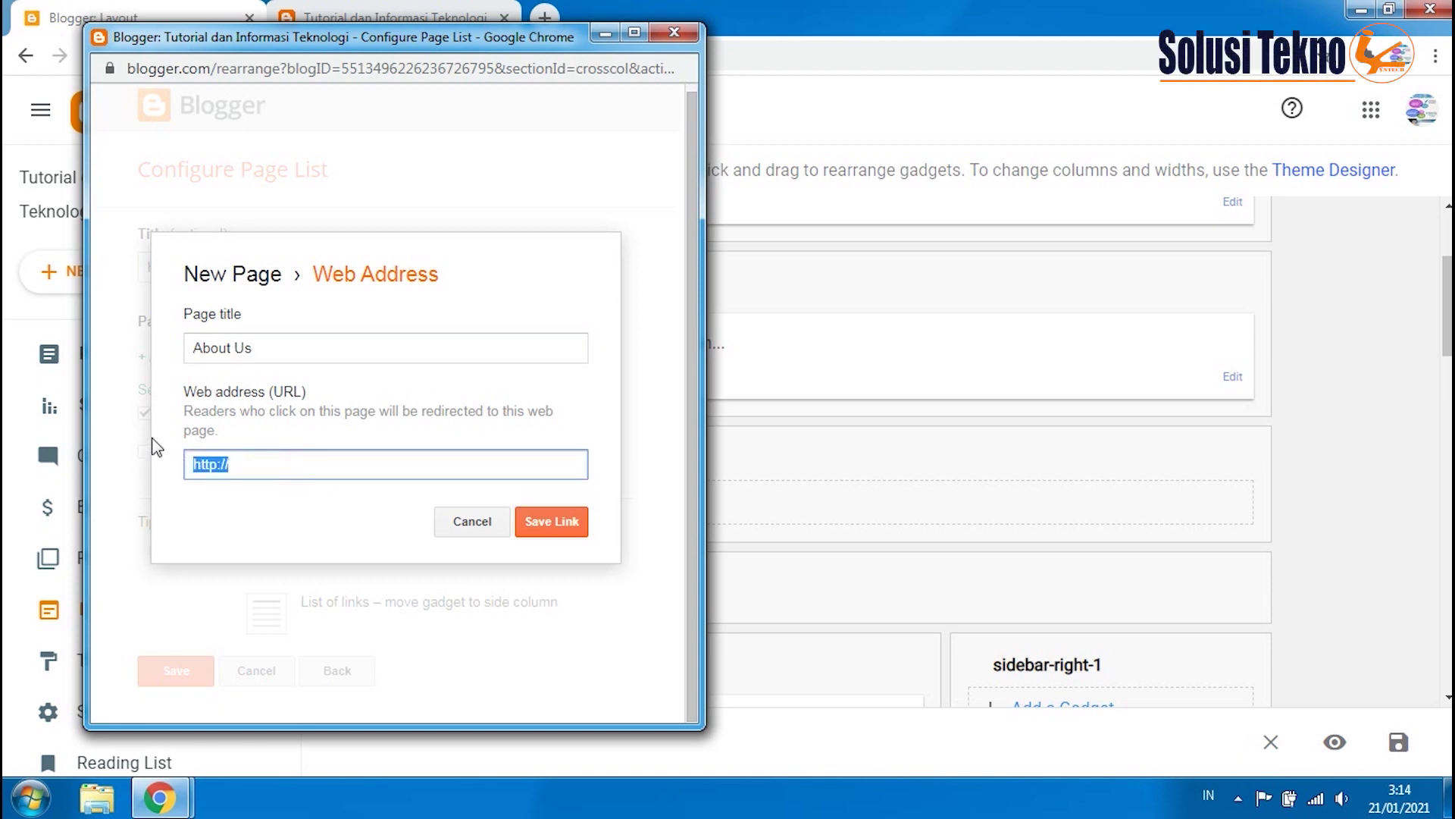
{"action": "type", "text": "#"}
{"action": "left_click", "coordinate": [558, 516]}
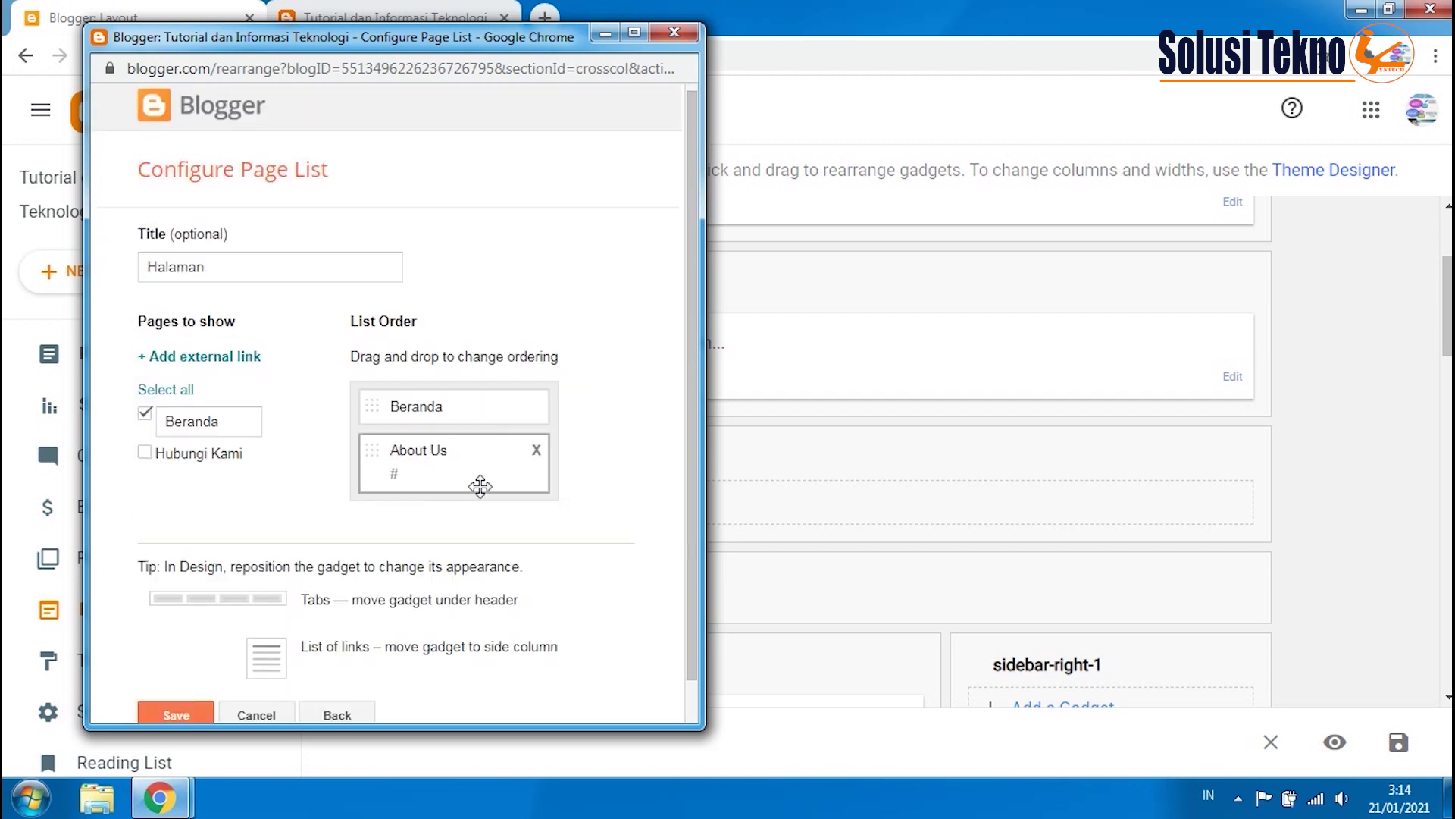
{"action": "scroll", "coordinate": [451, 470], "scroll_direction": "down", "scroll_amount": 1}
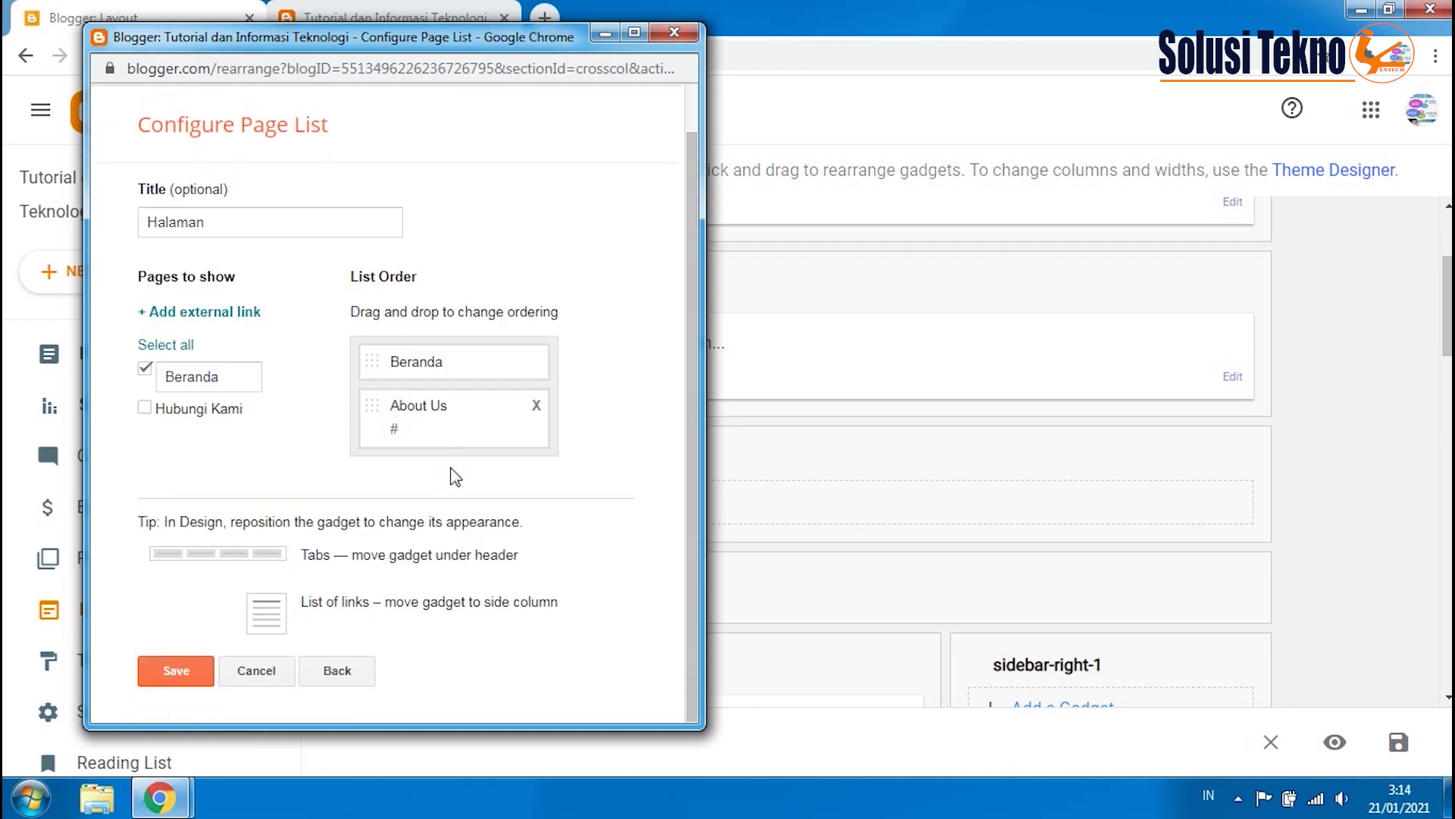
{"action": "left_click", "coordinate": [188, 677]}
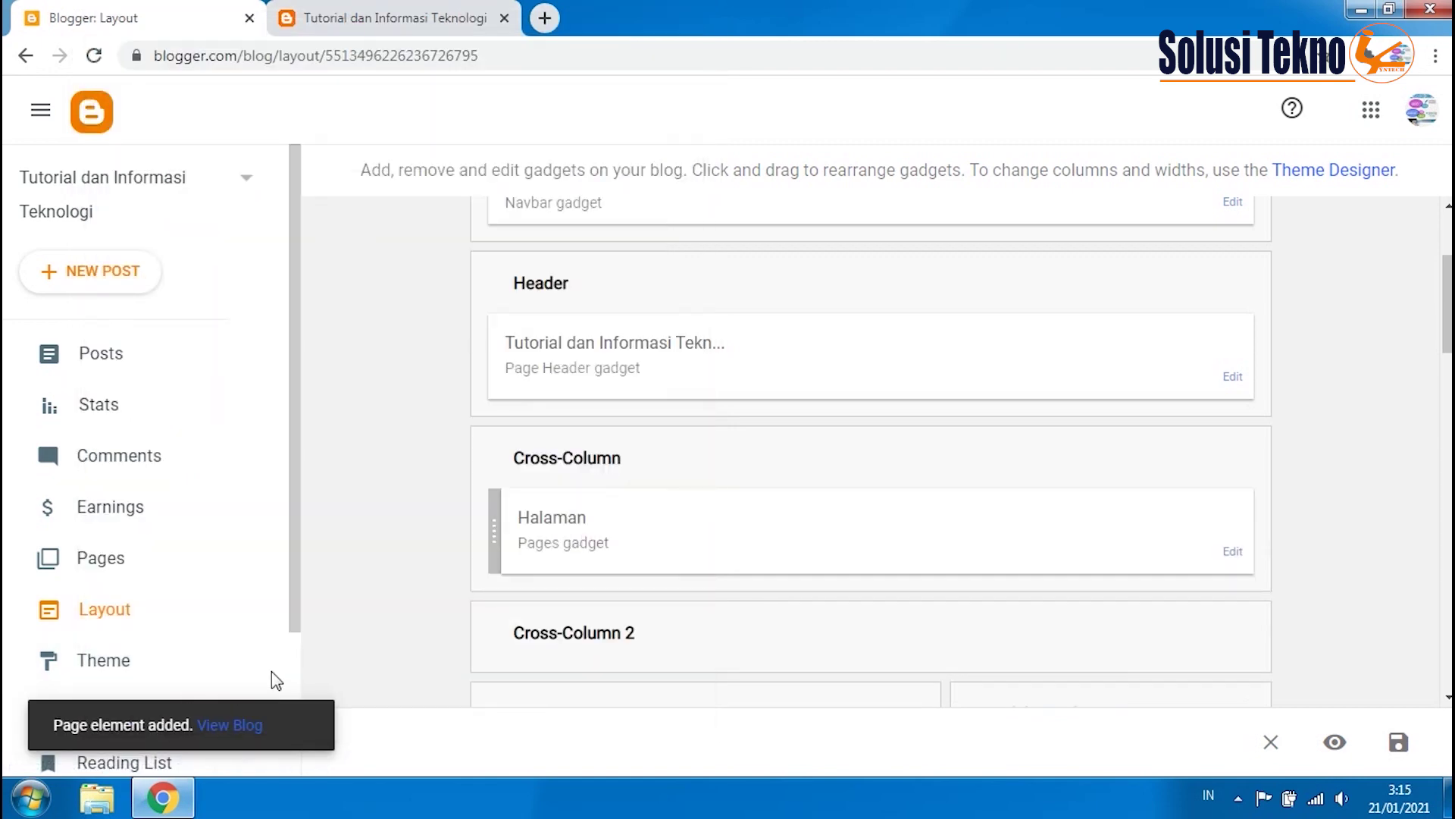
- Reload the live blog page and check the menu under the header
{"action": "left_click", "coordinate": [348, 21]}
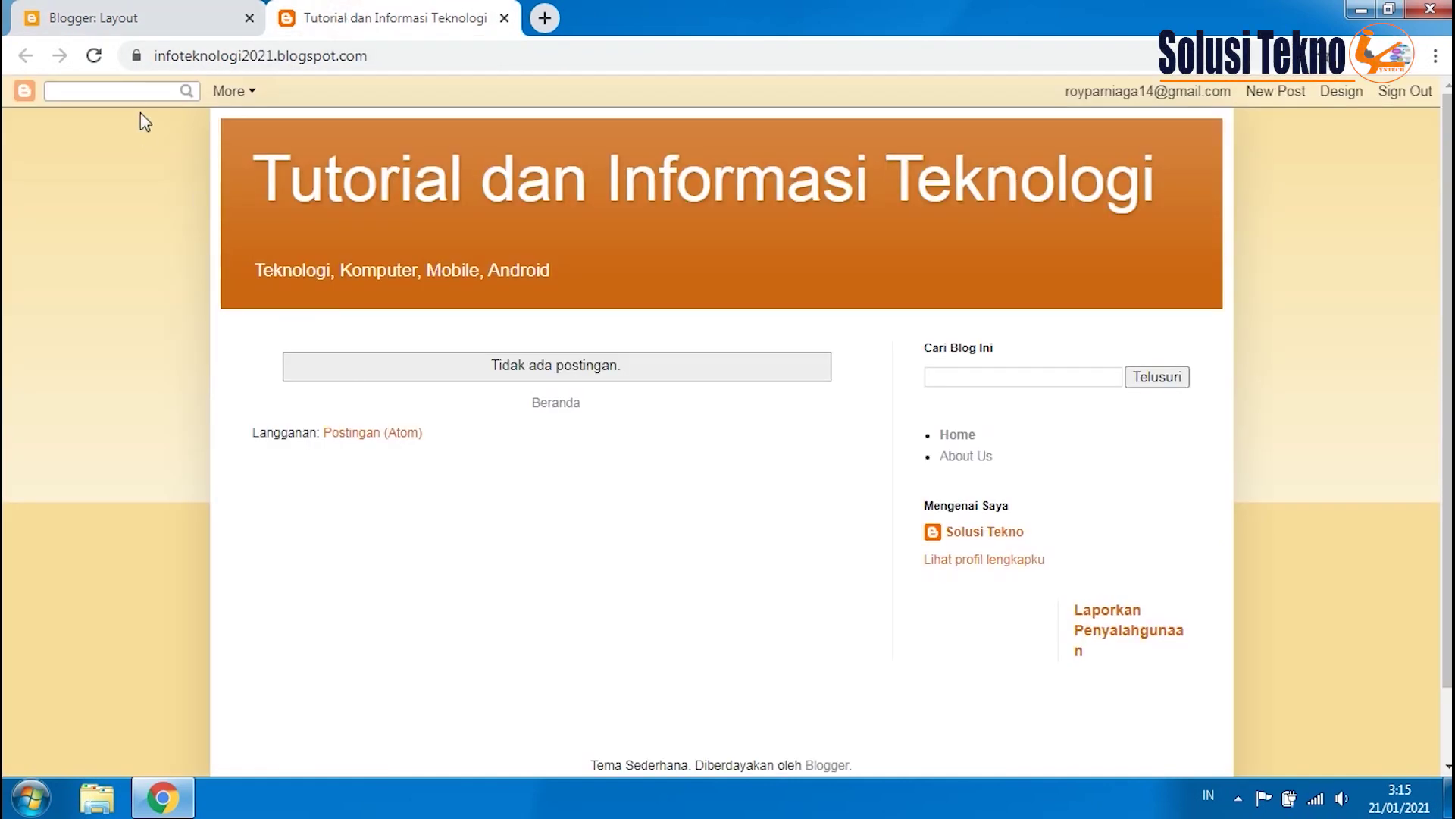
{"action": "left_click", "coordinate": [94, 56]}
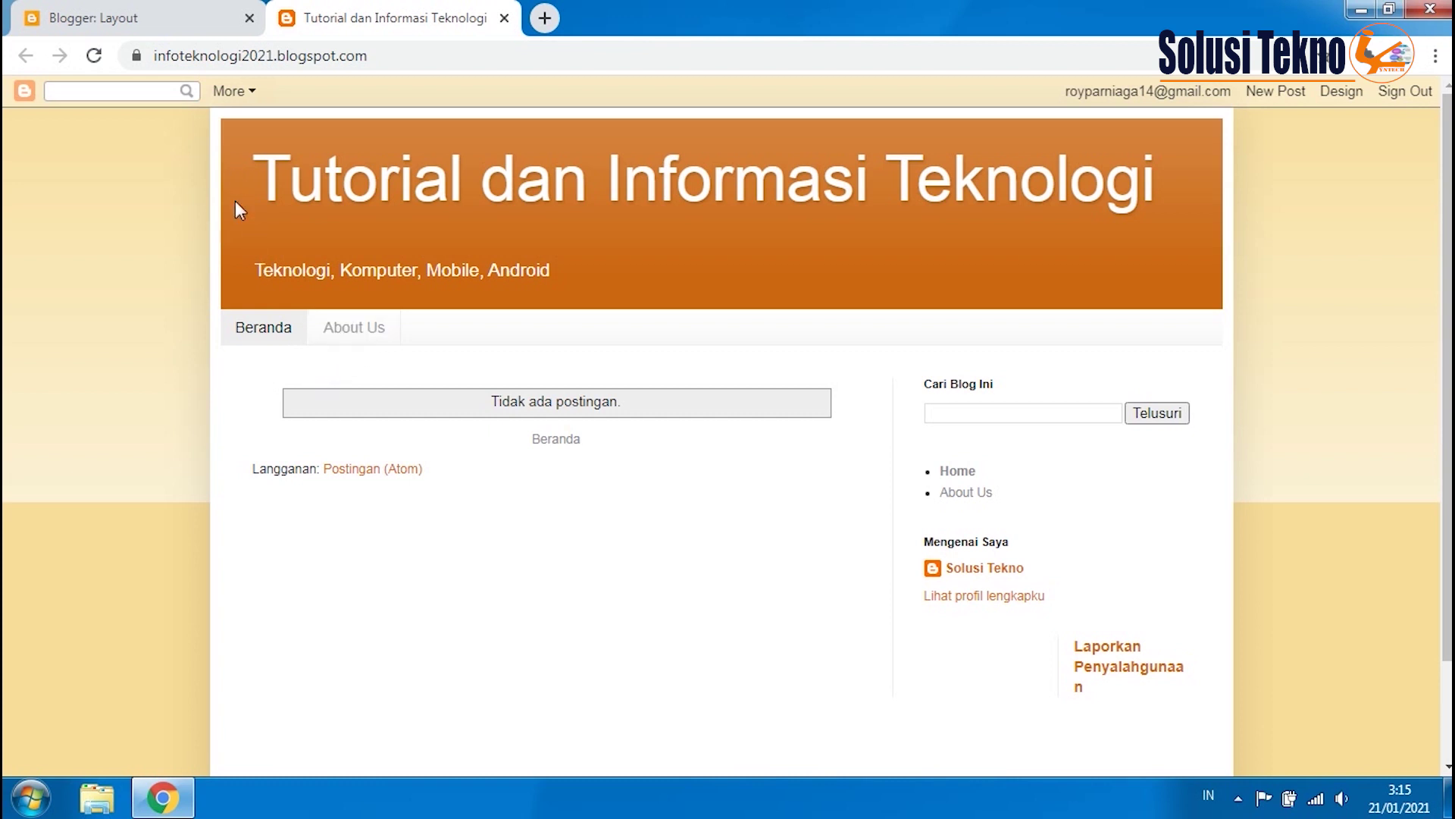
{"action": "left_click", "coordinate": [166, 19]}
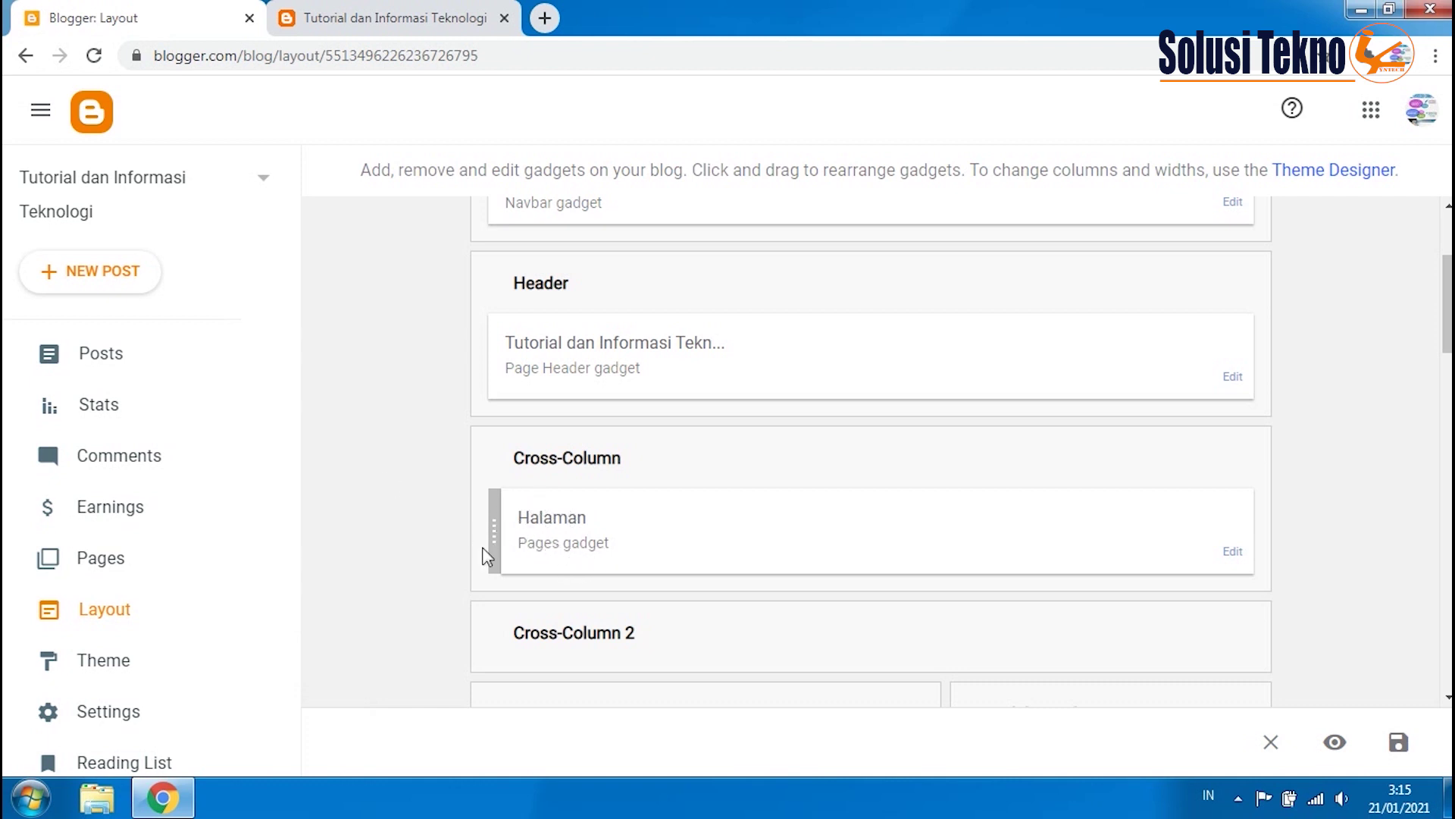
- Create and publish a blank page titled Contact Us, and copy its link address
{"action": "scroll", "coordinate": [487, 556], "scroll_direction": "up", "scroll_amount": 3}
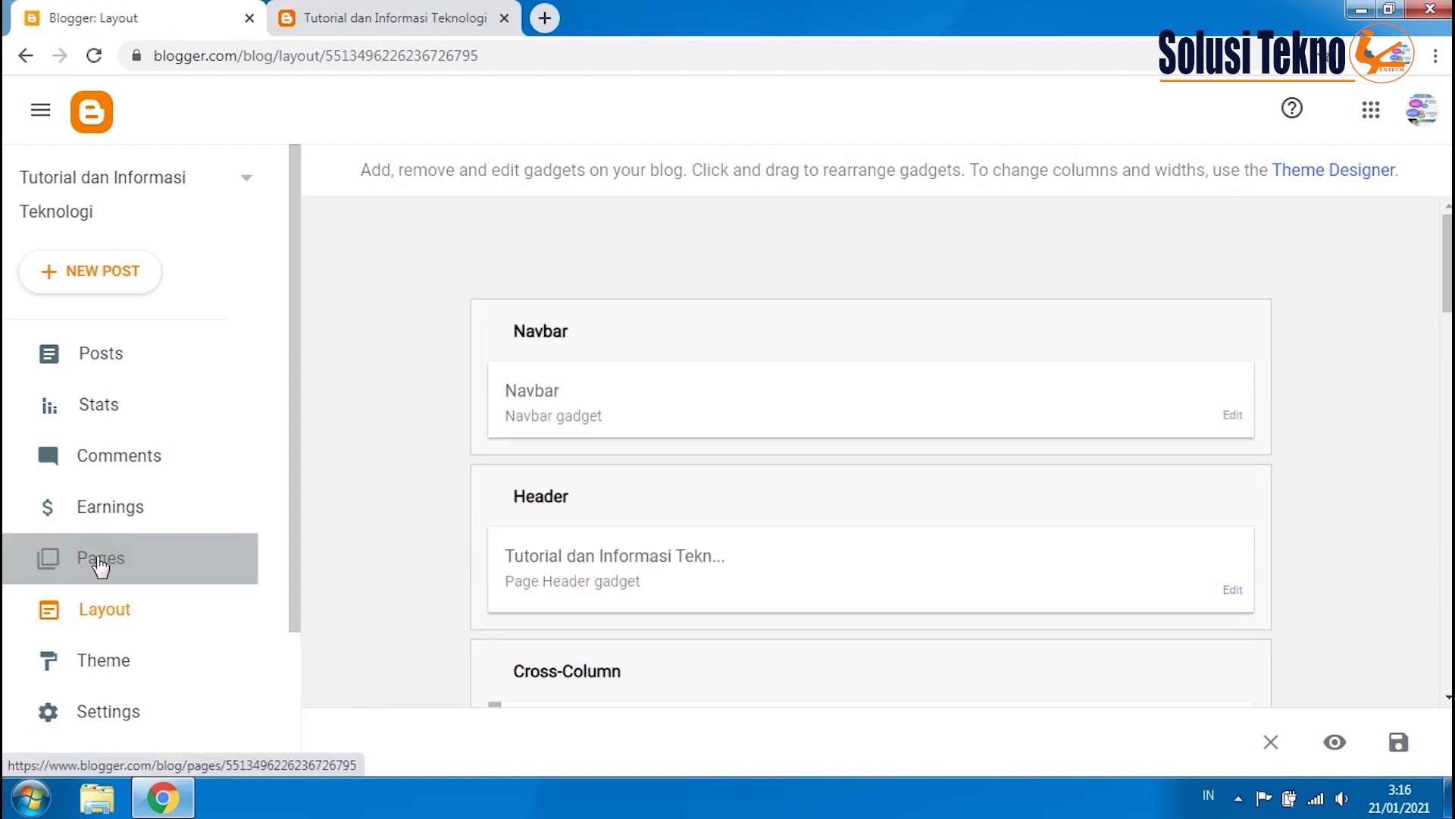
{"action": "left_click", "coordinate": [100, 564]}
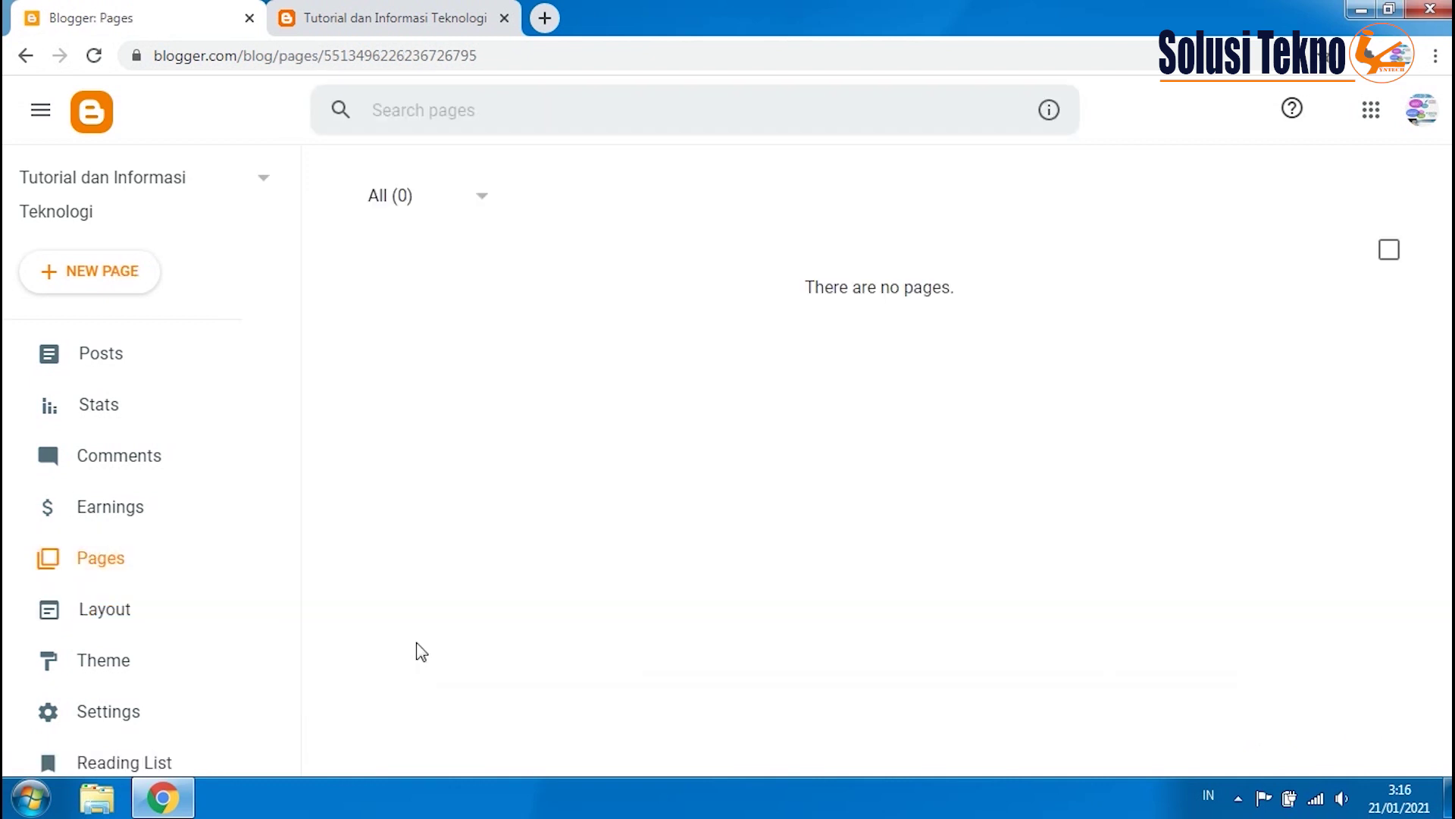
{"action": "left_click", "coordinate": [112, 269]}
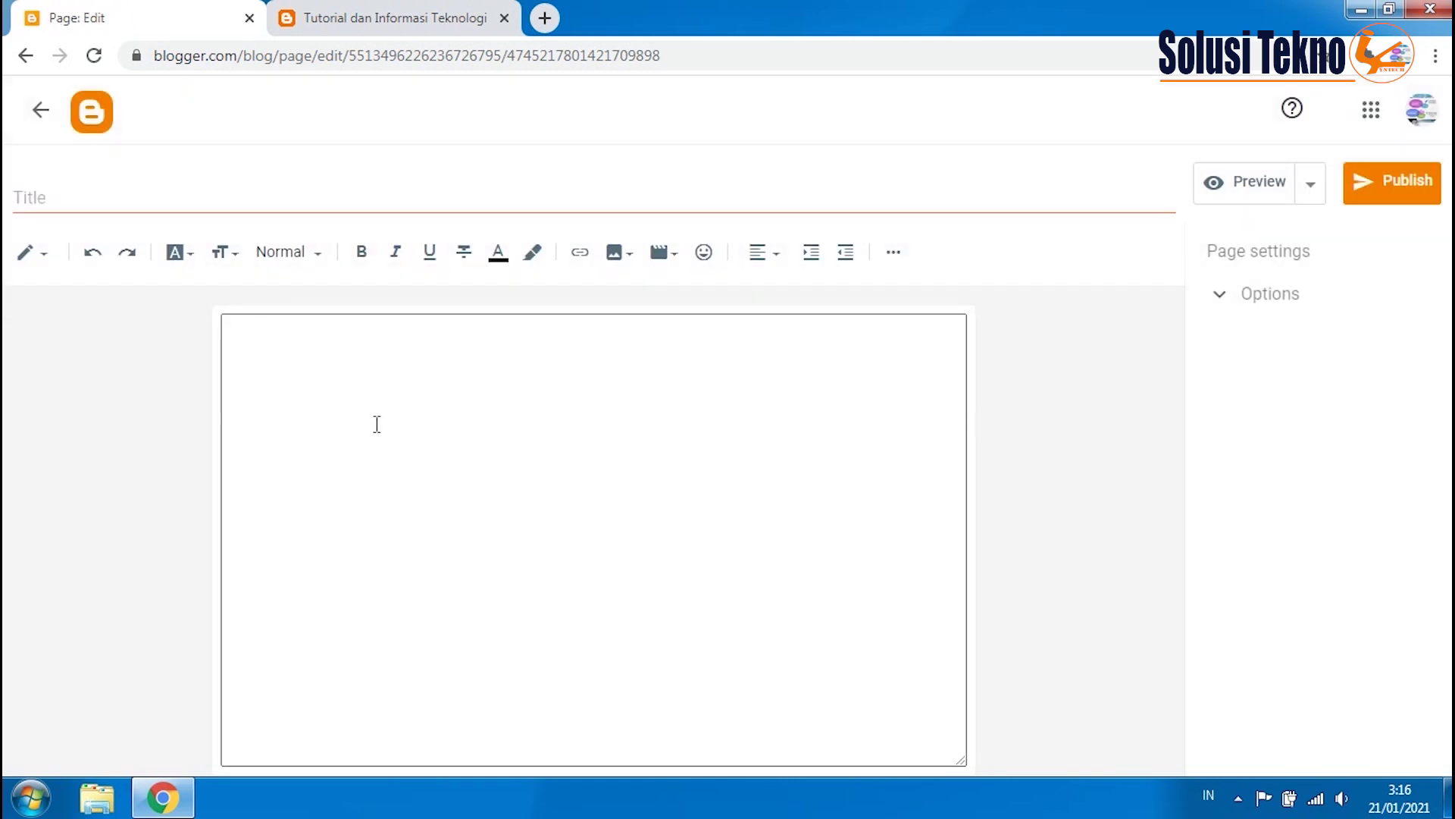
{"action": "left_click", "coordinate": [166, 197]}
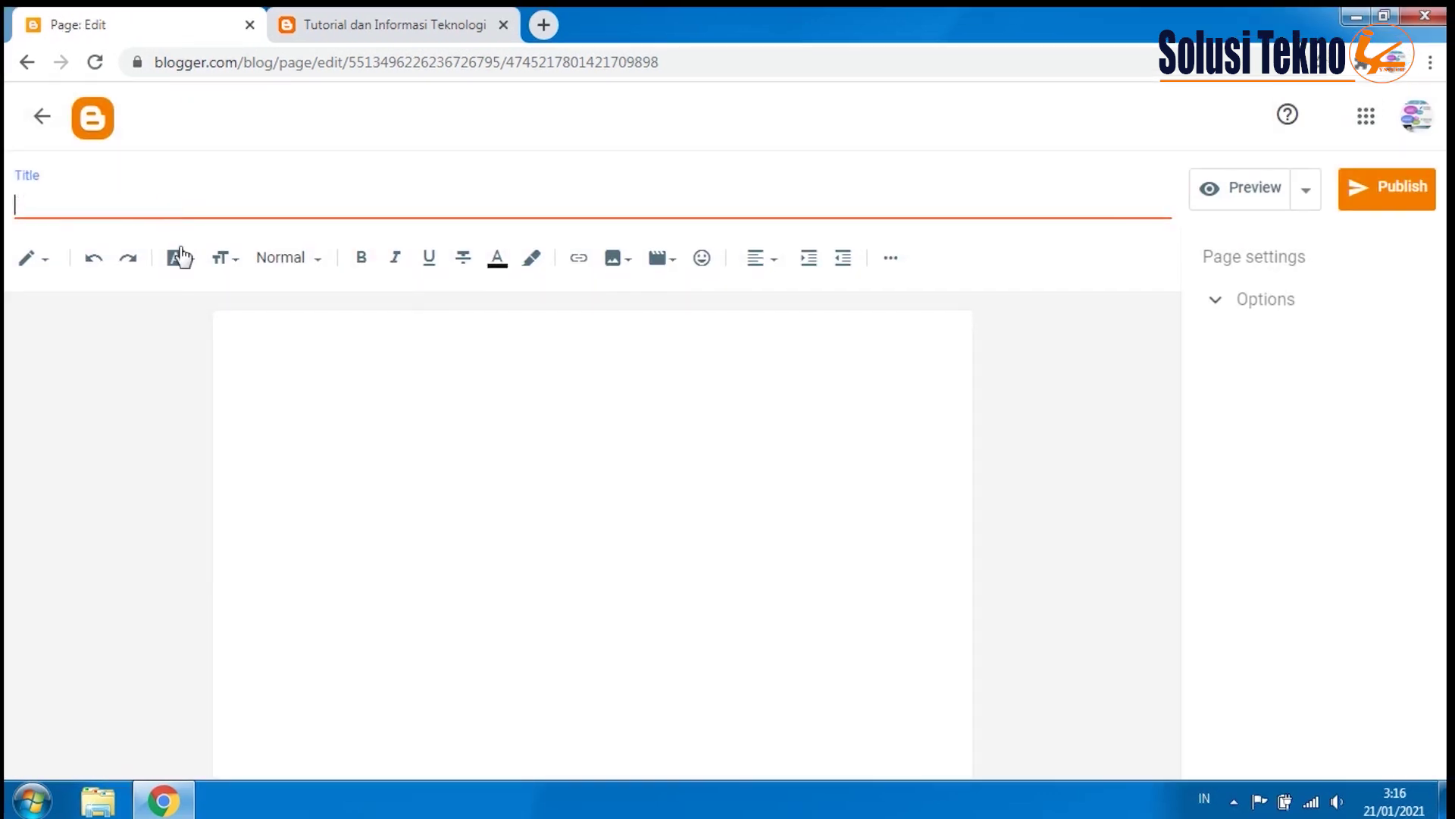
{"action": "type", "text": "Contact Us"}
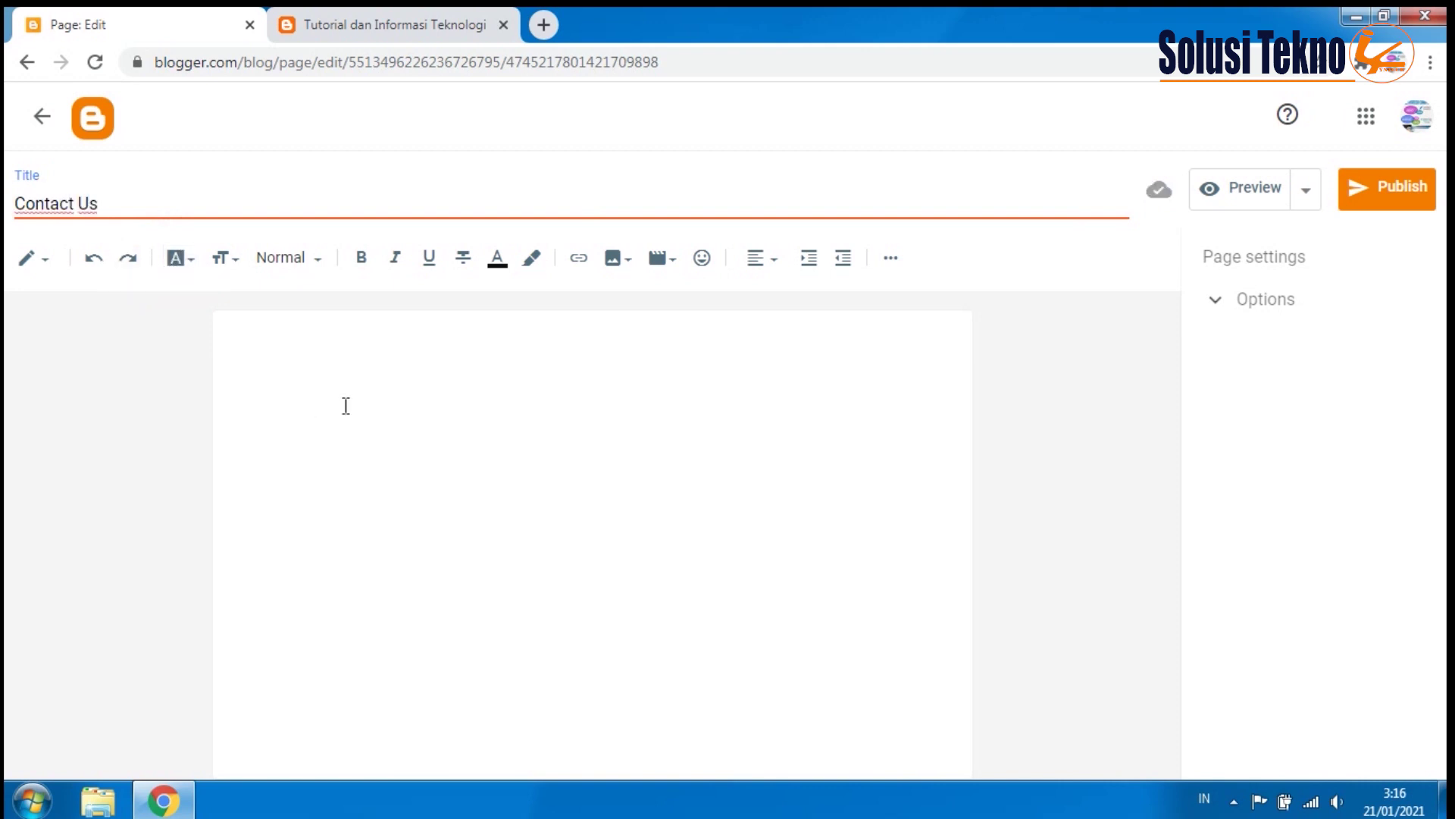
{"action": "left_click", "coordinate": [1376, 204]}
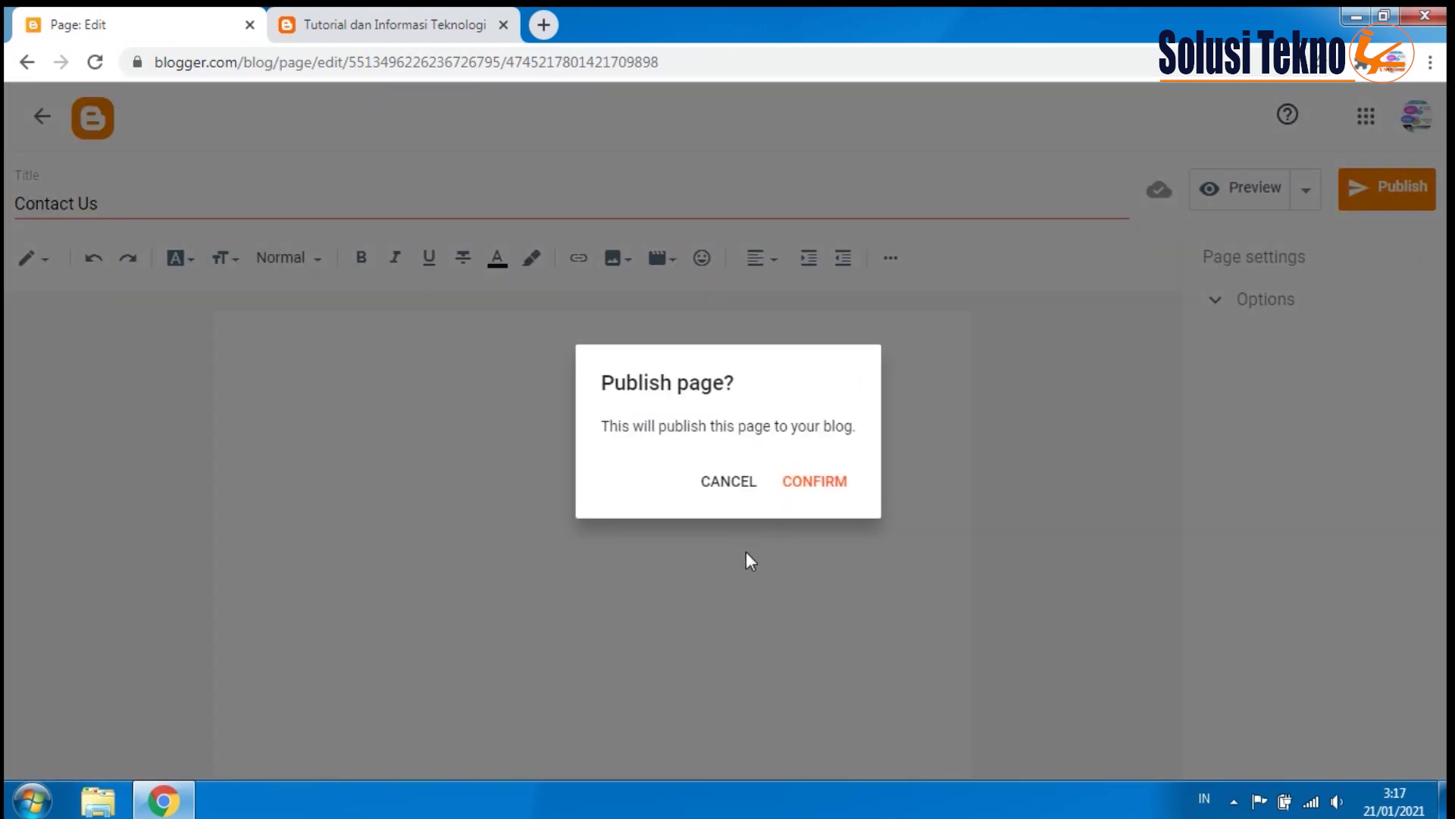
{"action": "left_click", "coordinate": [815, 492]}
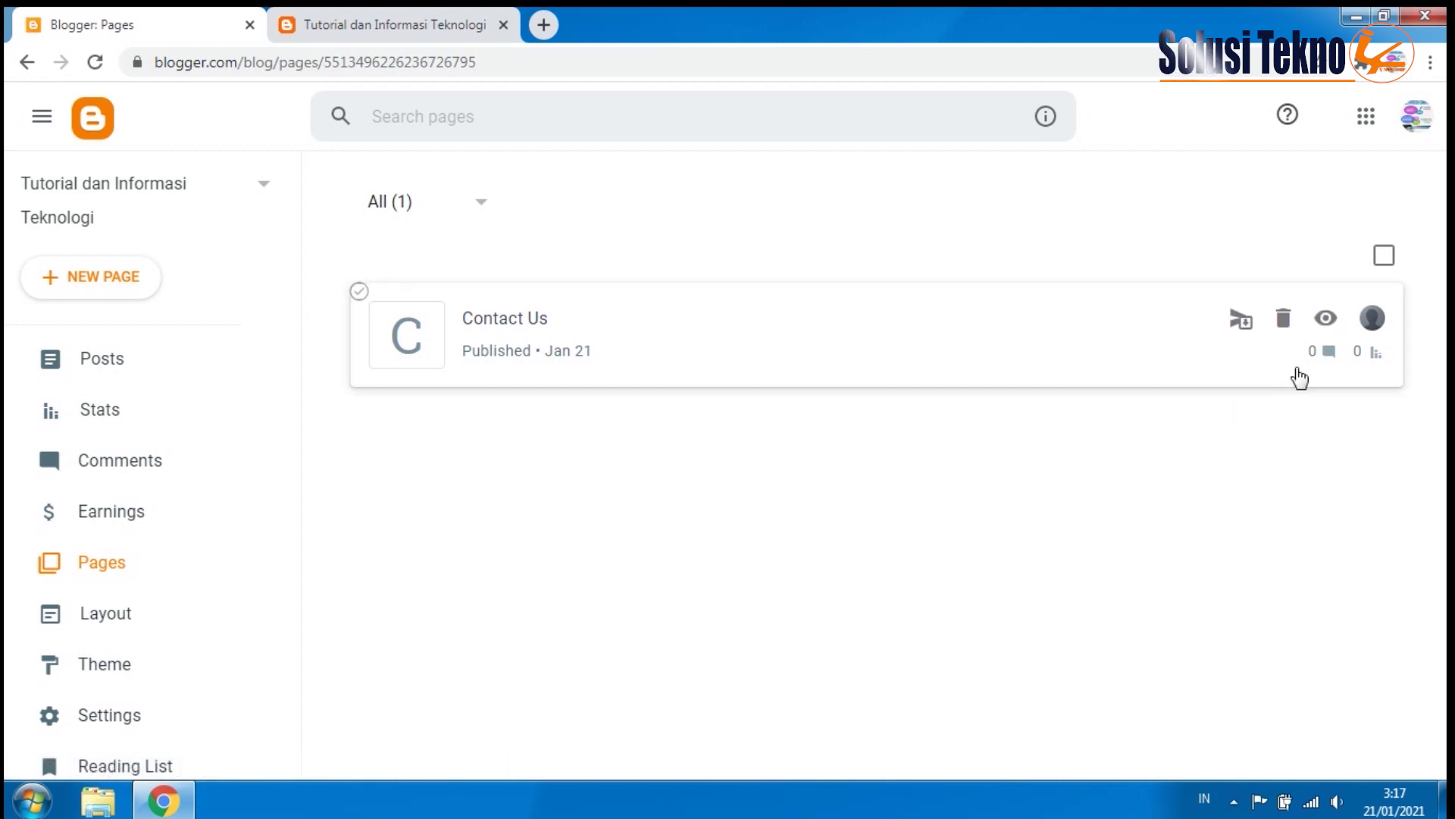
{"action": "right_click", "coordinate": [1326, 328]}
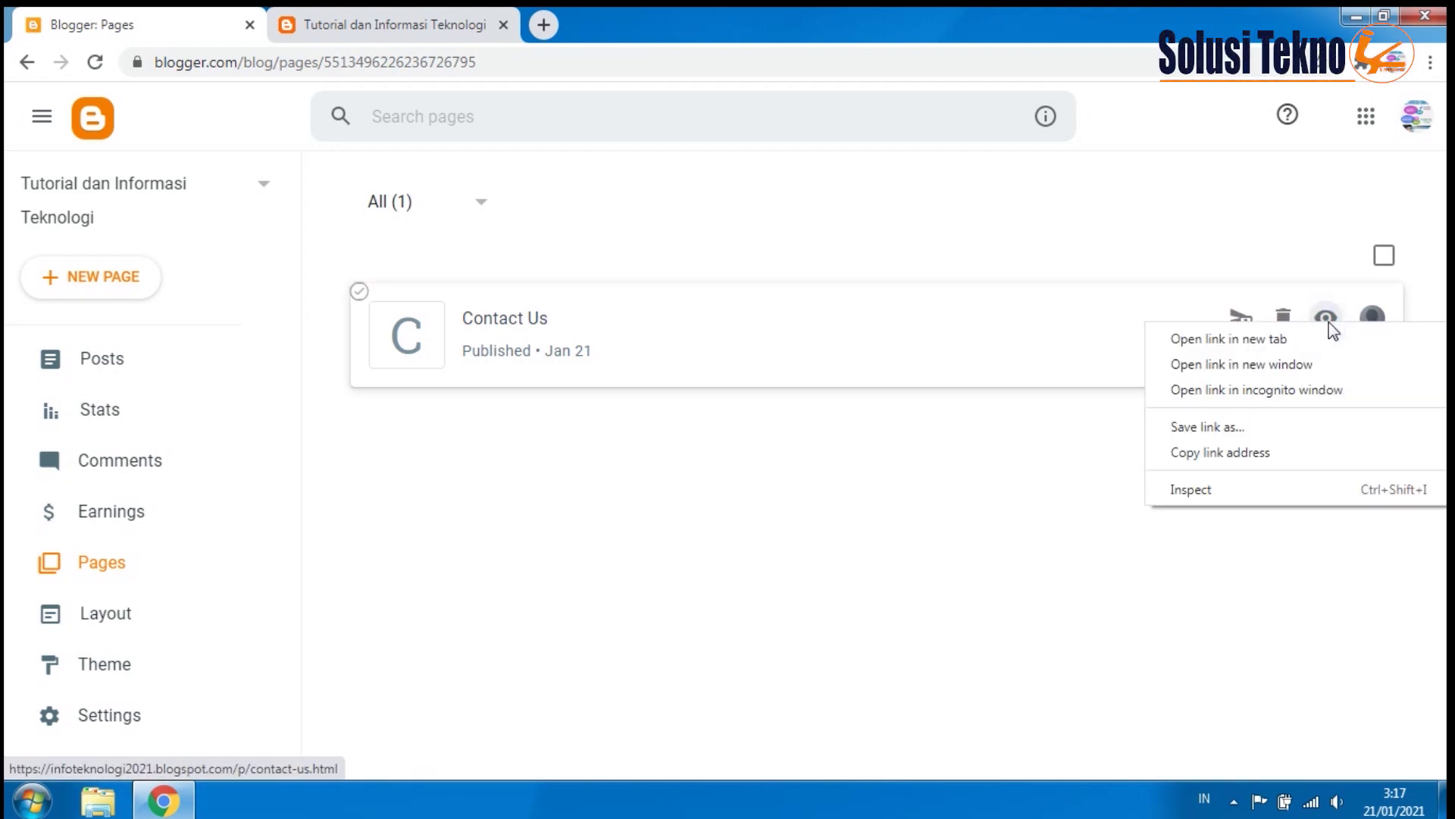
{"action": "left_click", "coordinate": [1251, 453]}
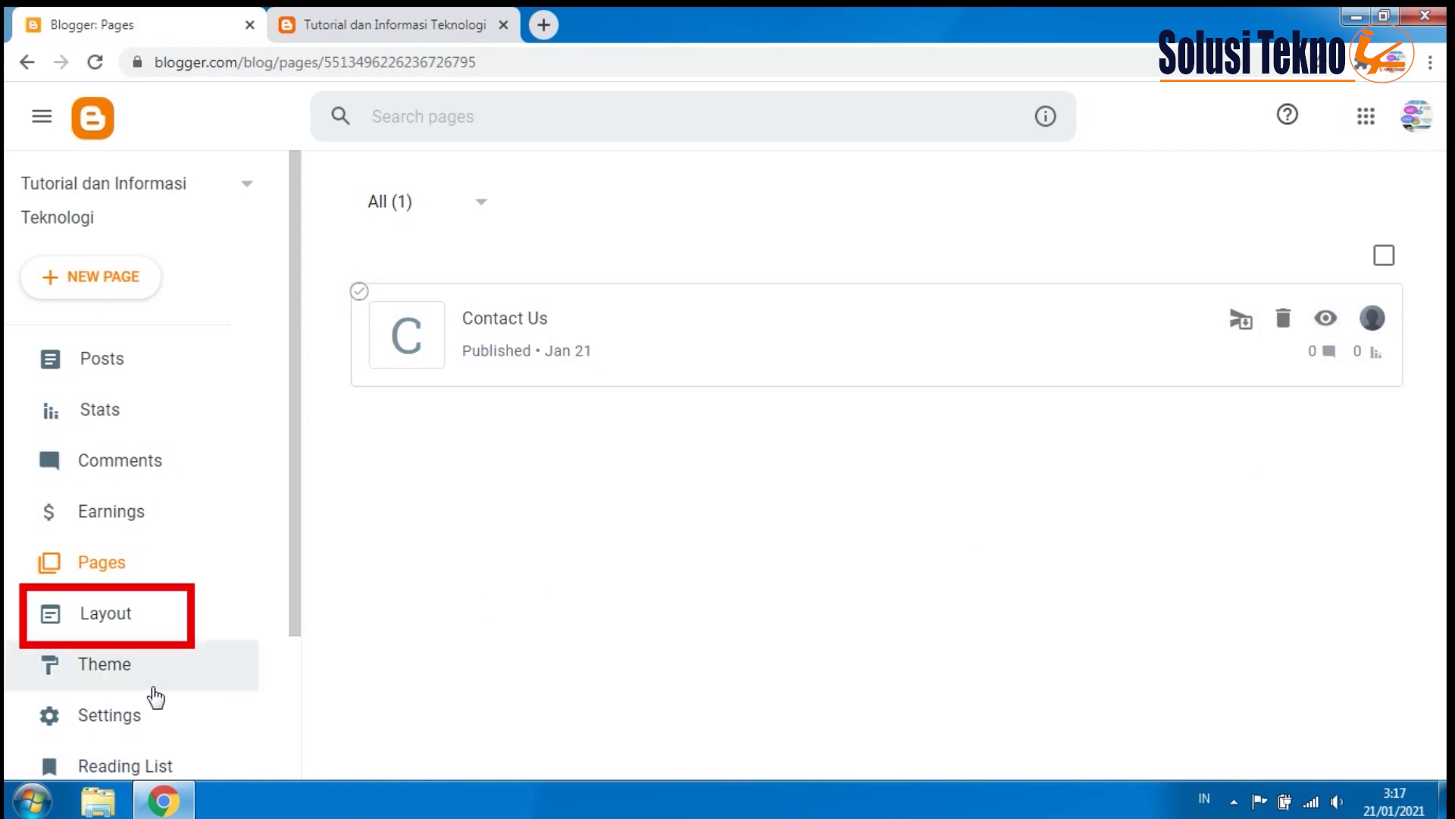
{"action": "left_click", "coordinate": [99, 628]}
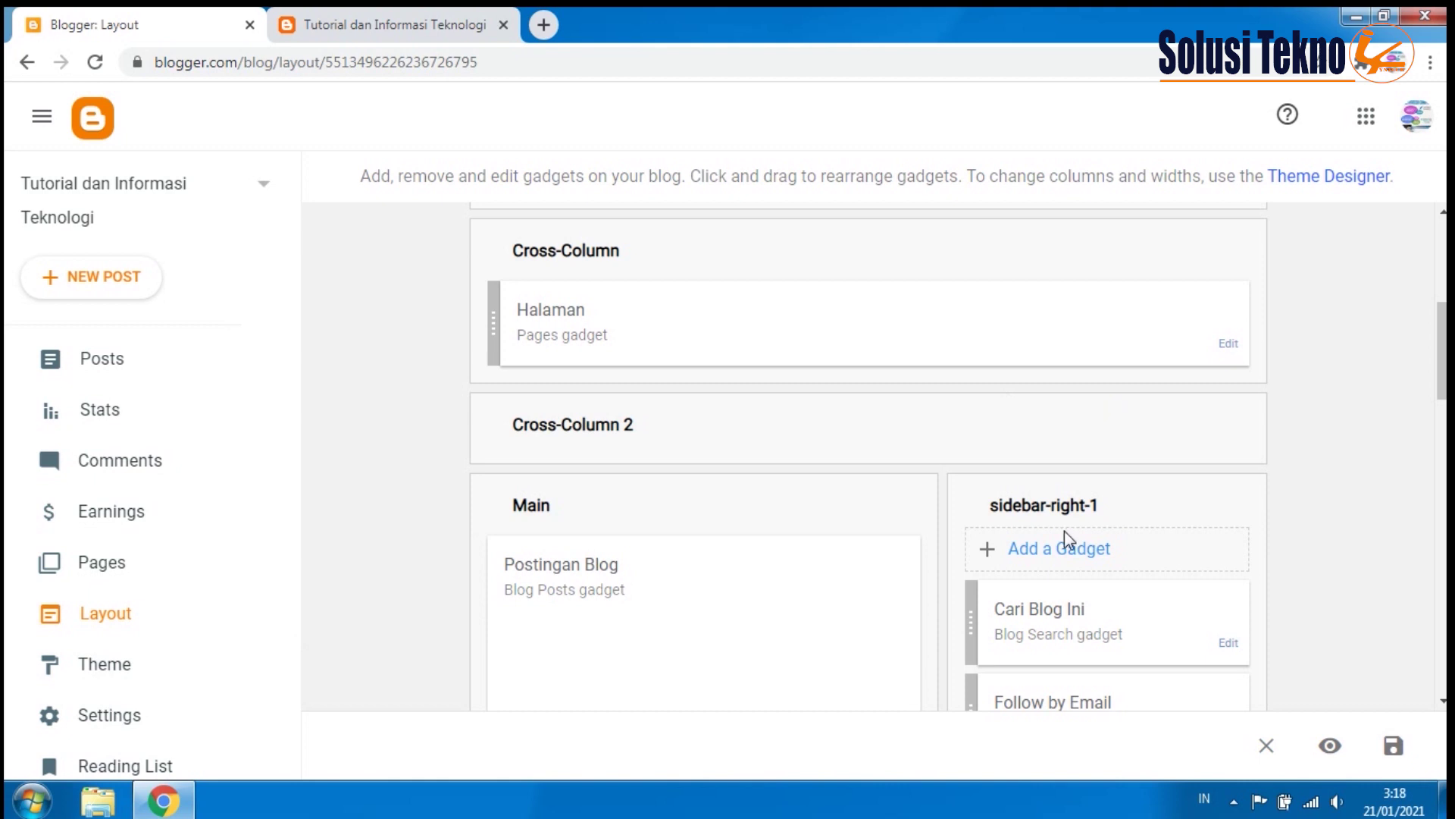
{"action": "left_click", "coordinate": [1222, 347]}
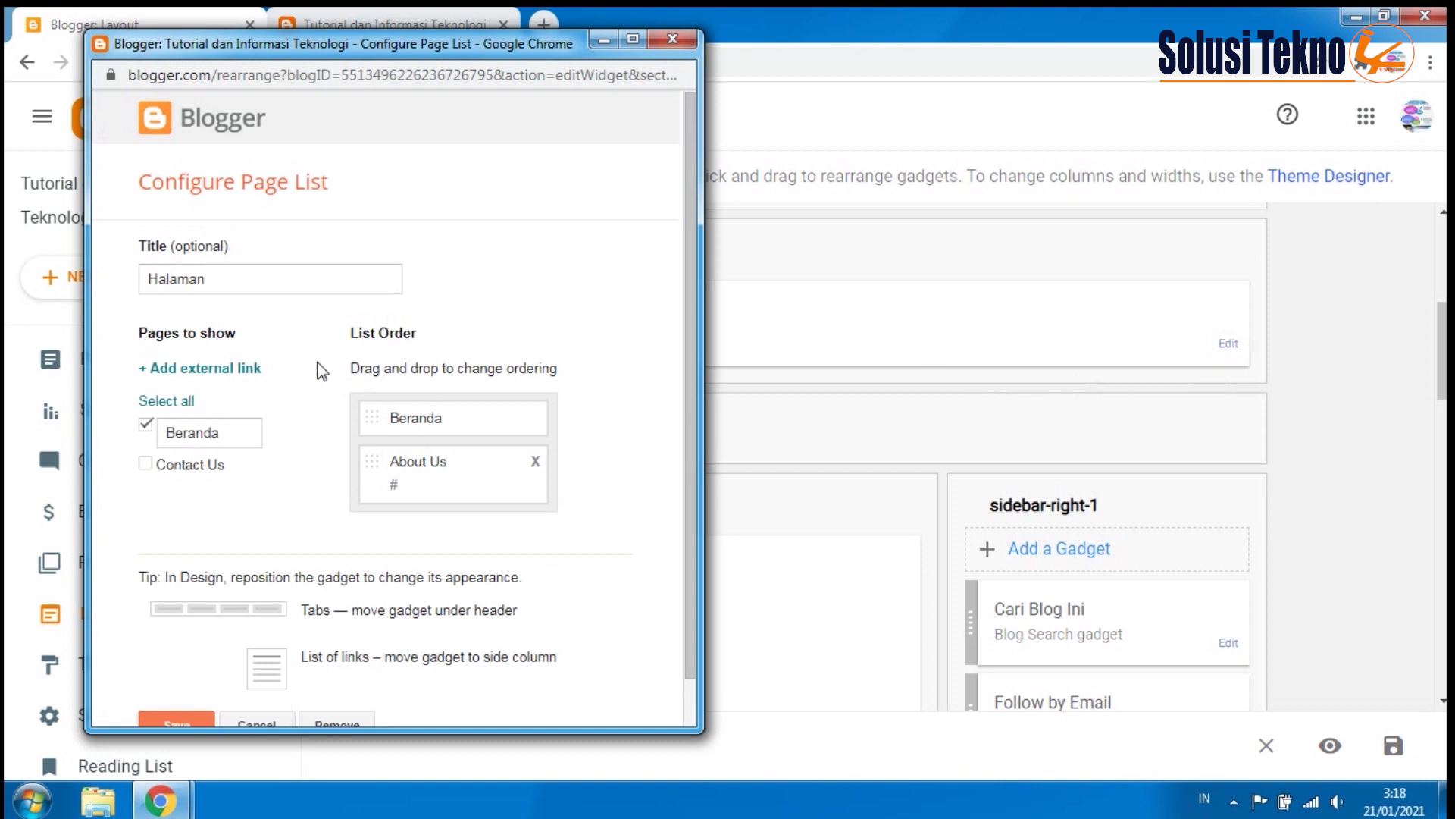
{"action": "left_click", "coordinate": [231, 369]}
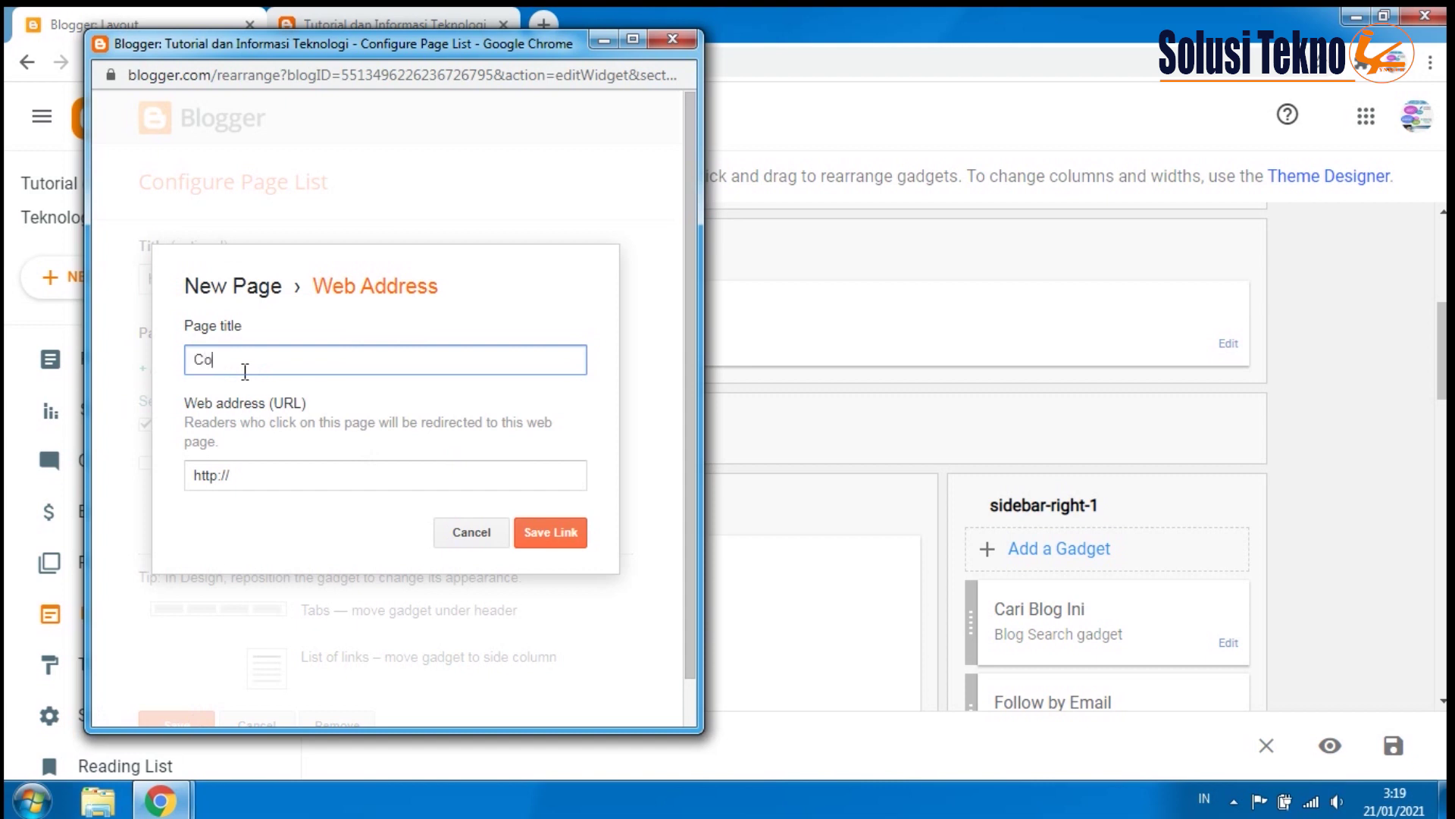
{"action": "type", "text": "Contact Us"}
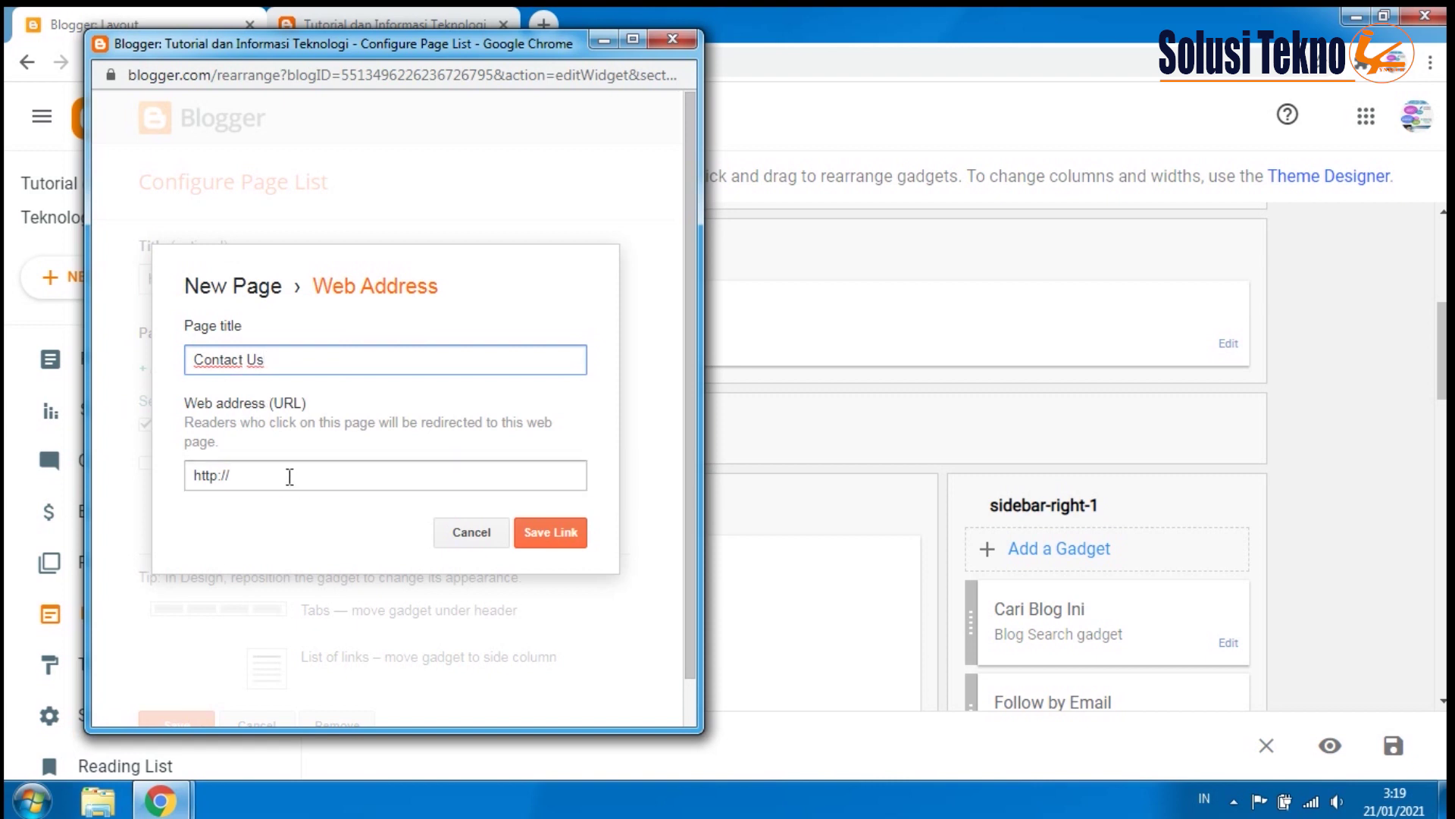
{"action": "key", "text": "Tab"}
{"action": "type", "text": "https://infoteknologi2021.blogspot.com/p/contact-us.html"}
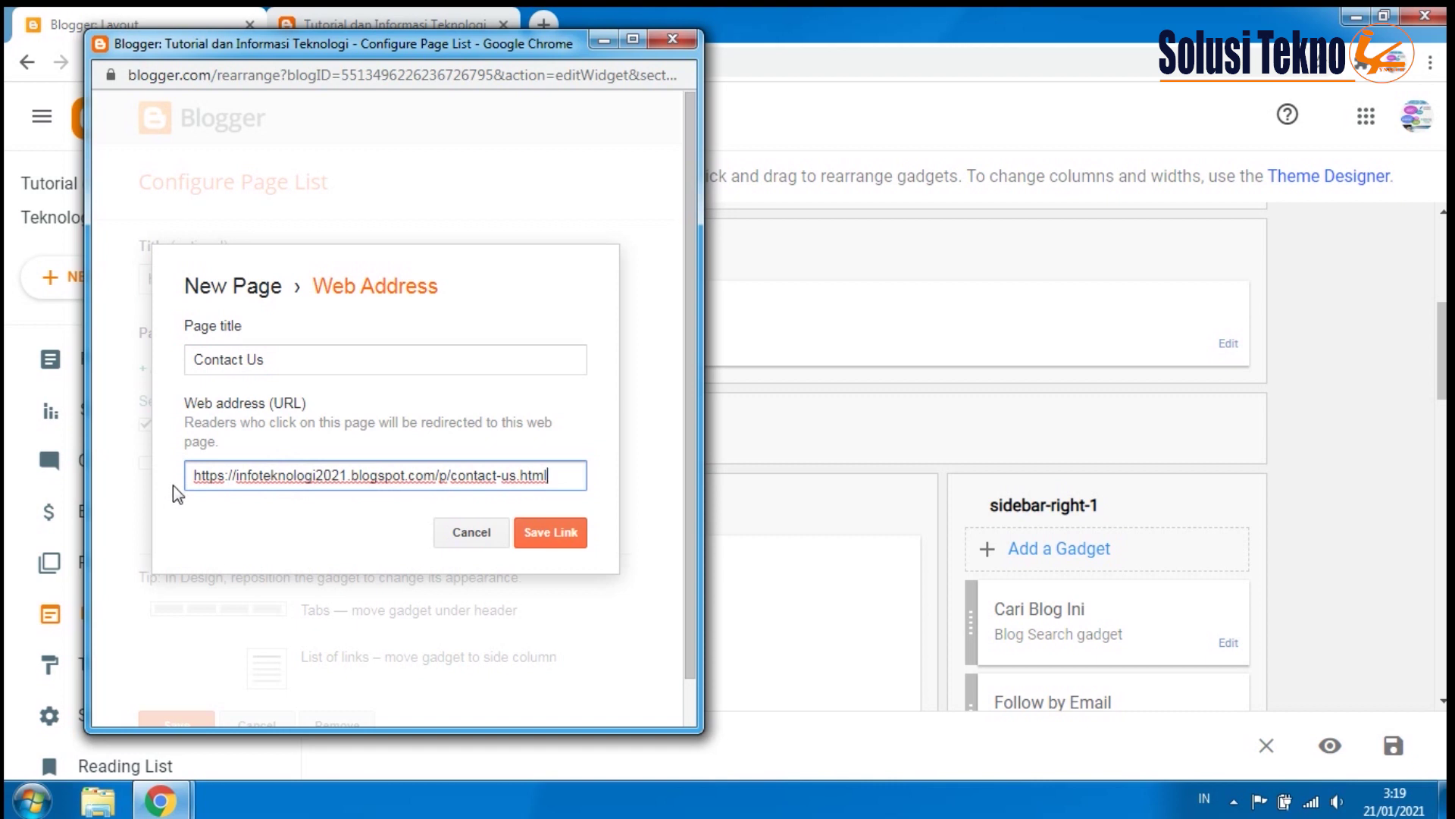
{"action": "left_click", "coordinate": [572, 530]}
{"action": "scroll", "coordinate": [489, 546], "scroll_direction": "down", "scroll_amount": 4}
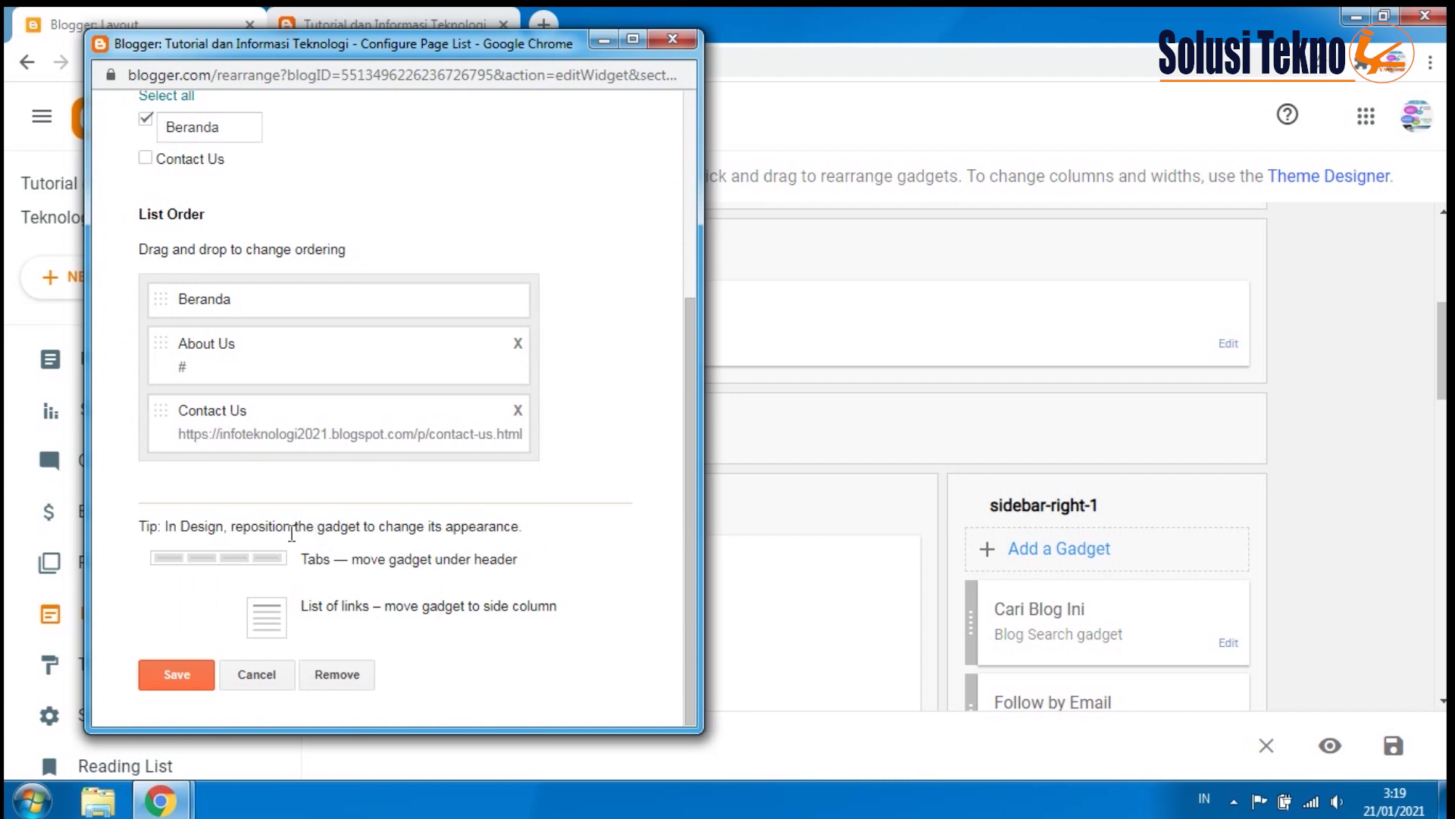
{"action": "left_click", "coordinate": [182, 674]}
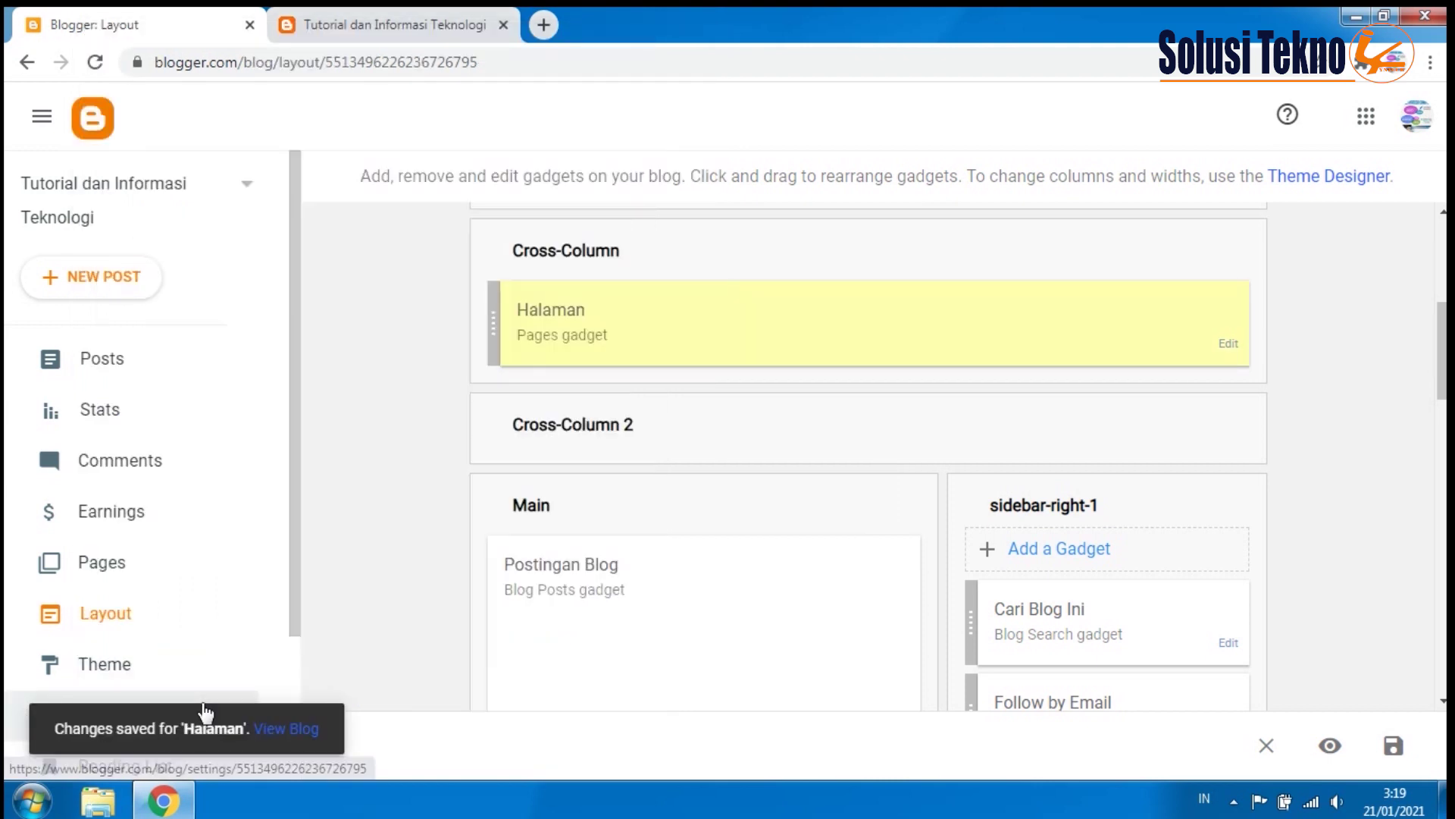
- Reload the live blog page and open Contact Us from the menu under the header to check the link
{"action": "left_click", "coordinate": [383, 25]}
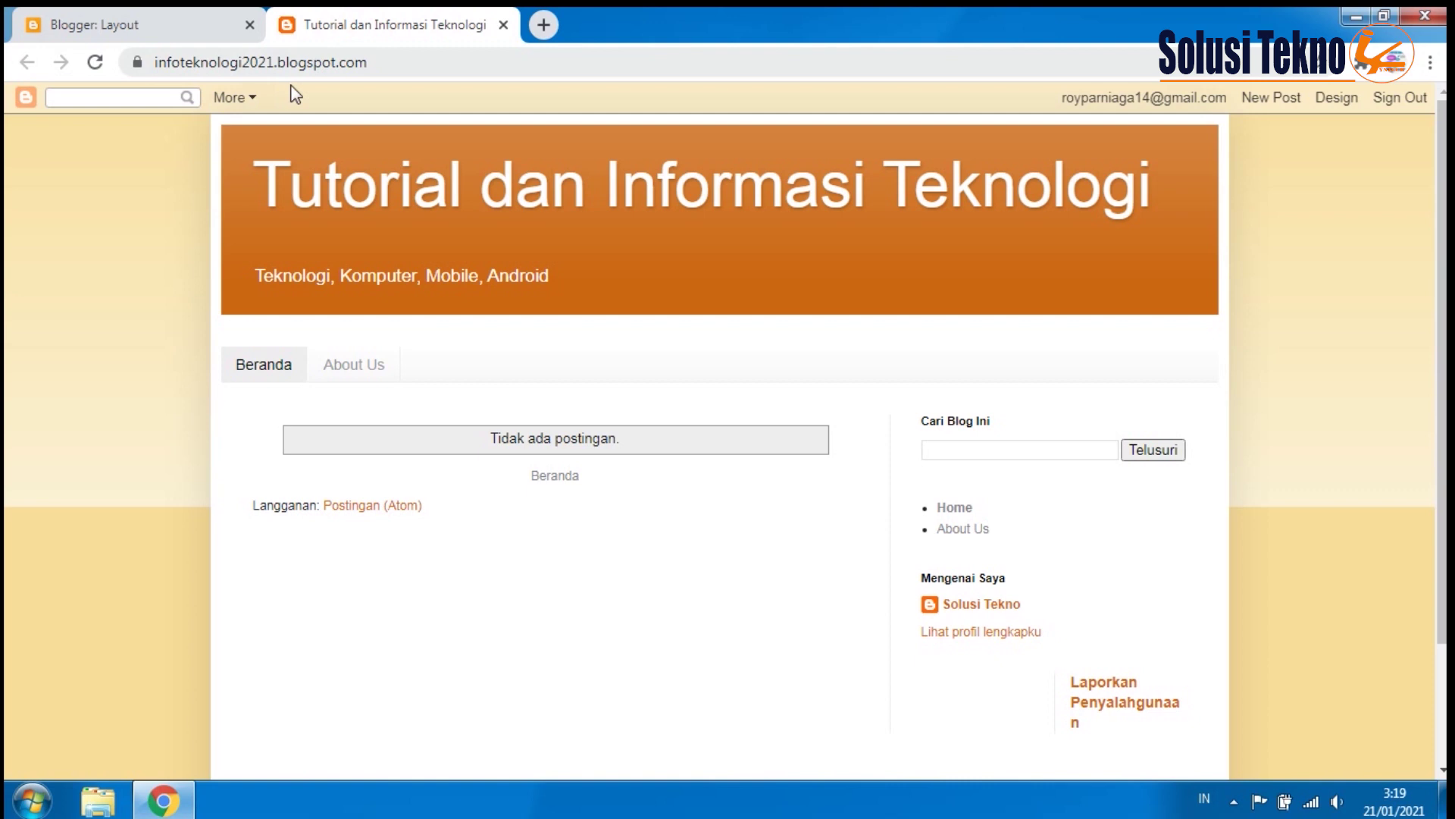
{"action": "left_click", "coordinate": [95, 62]}
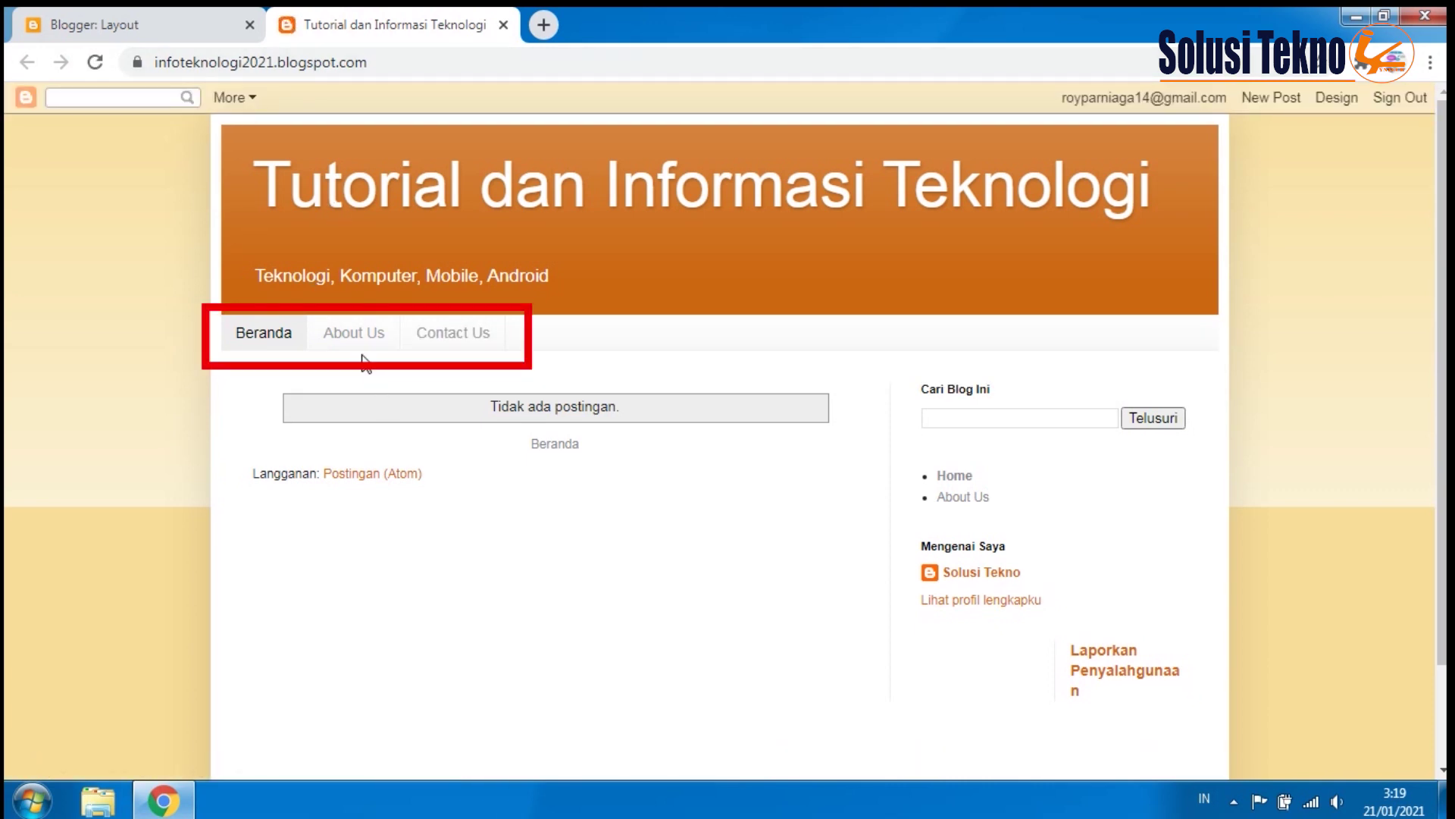
{"action": "left_click", "coordinate": [485, 343]}
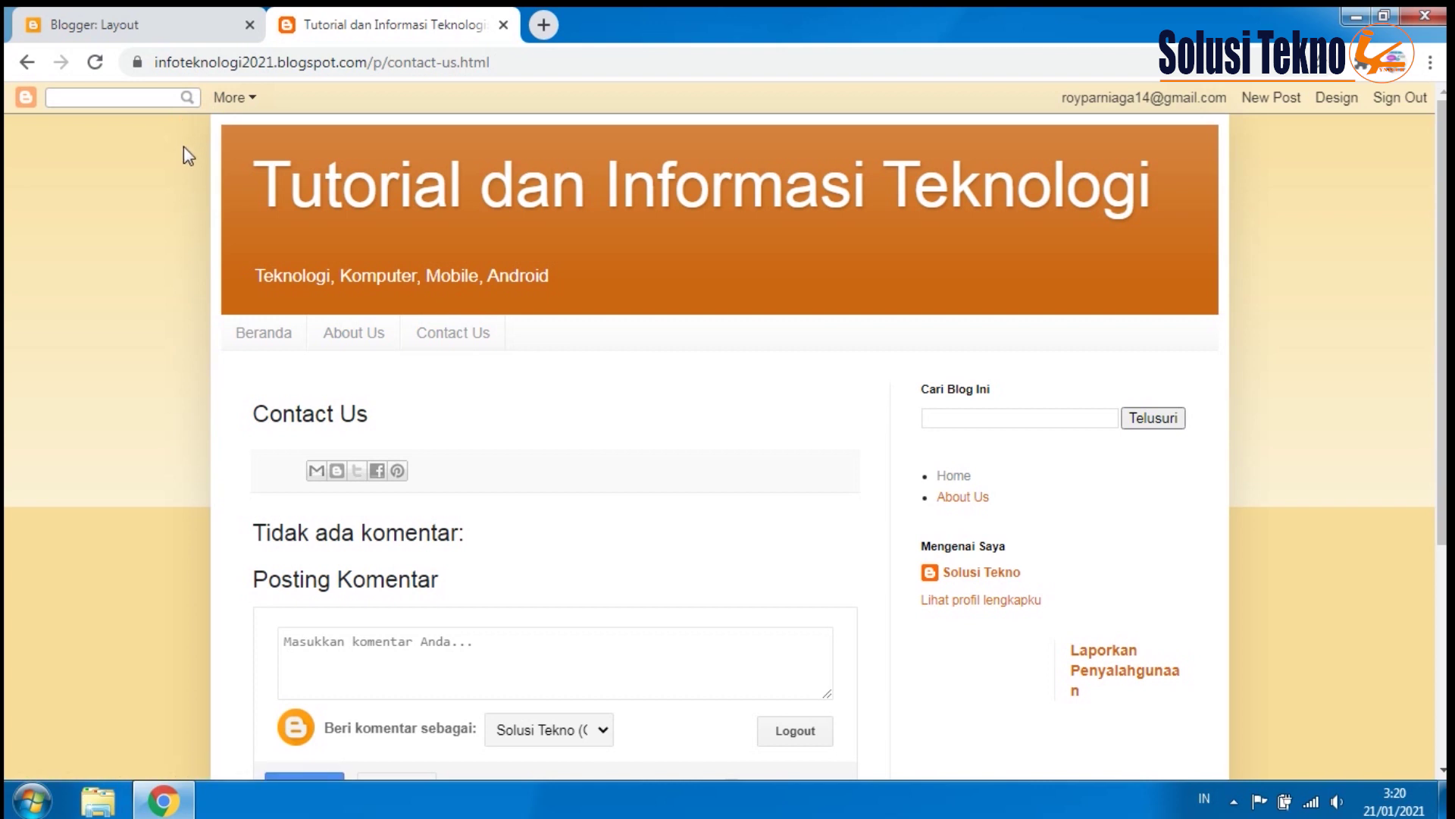
- Remove the Halaman Pages gadget from the Cross-Column section of the blog layout
{"action": "left_click", "coordinate": [189, 23]}
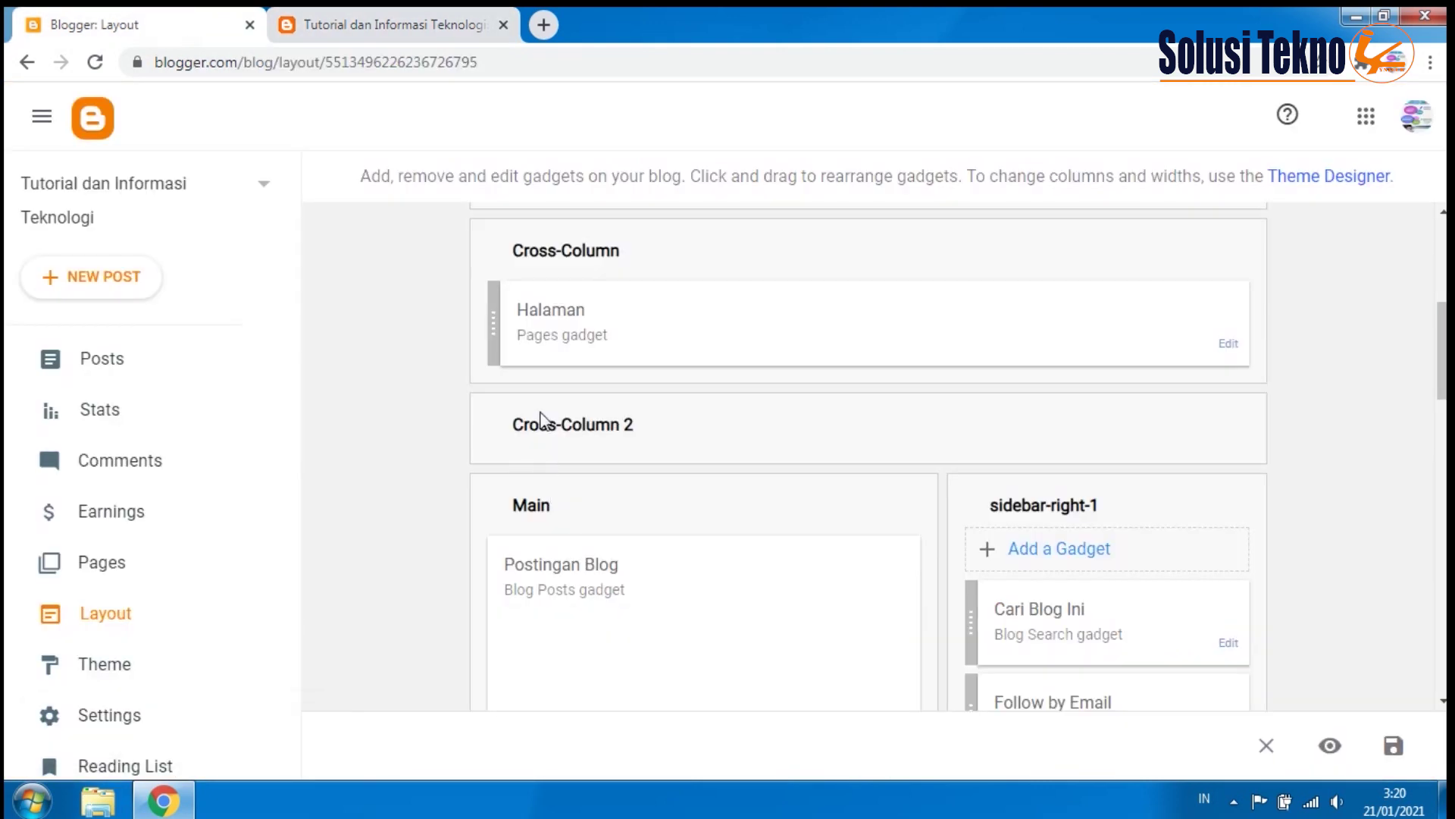
{"action": "scroll", "coordinate": [540, 417], "scroll_direction": "up", "scroll_amount": 1}
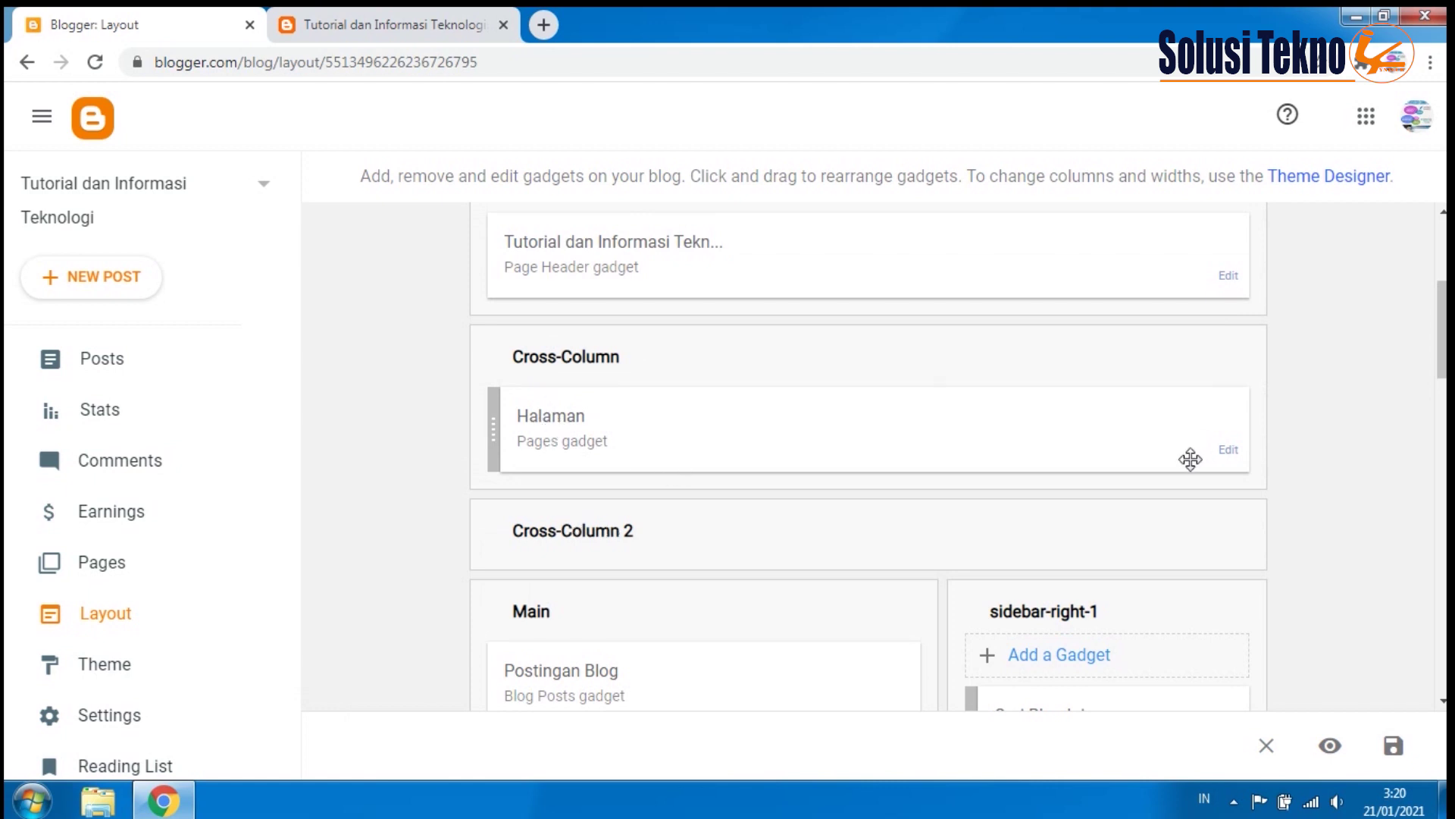
{"action": "left_click", "coordinate": [1228, 450]}
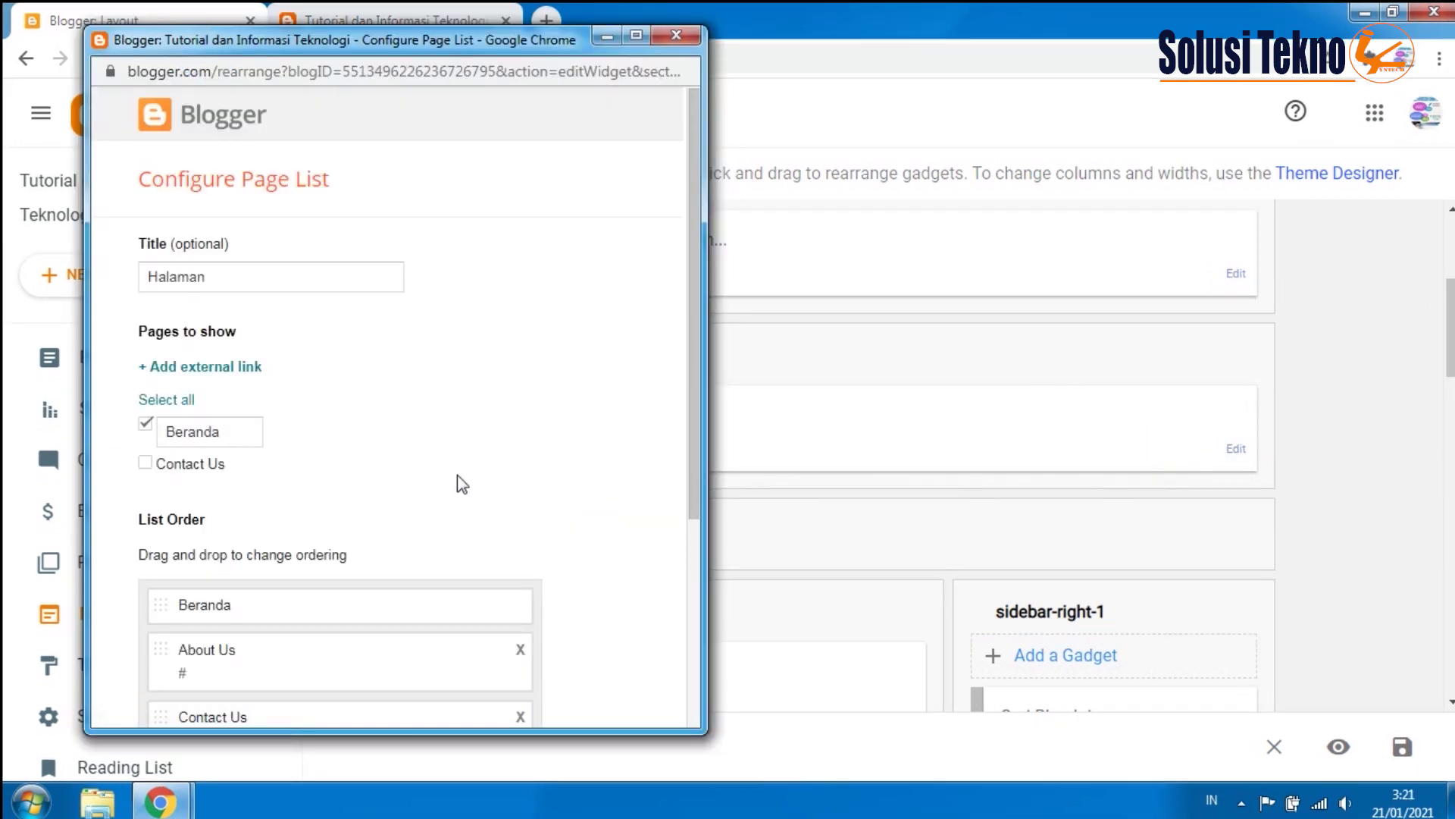
{"action": "scroll", "coordinate": [457, 479], "scroll_direction": "down", "scroll_amount": 4}
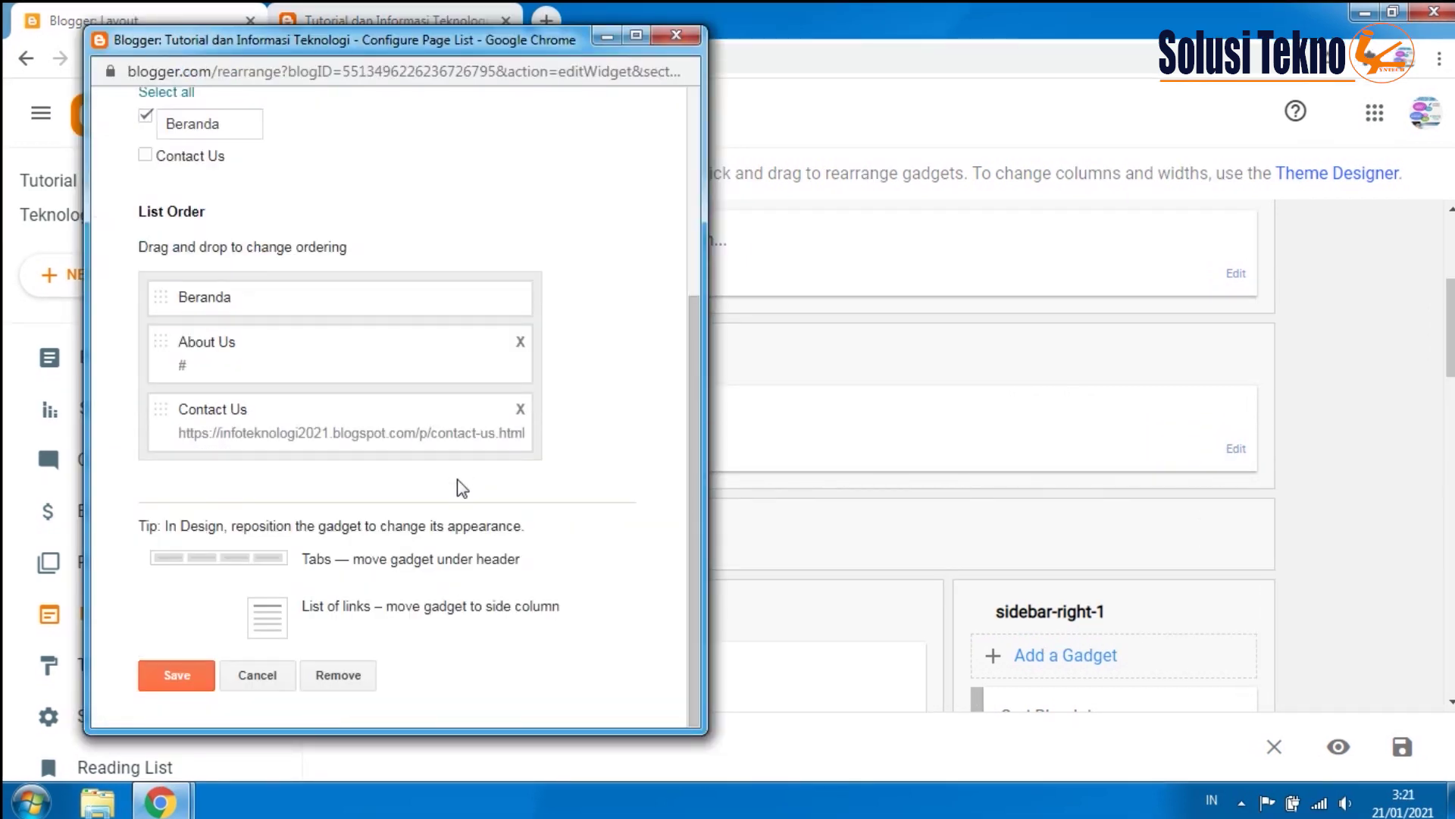
{"action": "left_click", "coordinate": [370, 690]}
{"action": "left_click", "coordinate": [502, 206]}
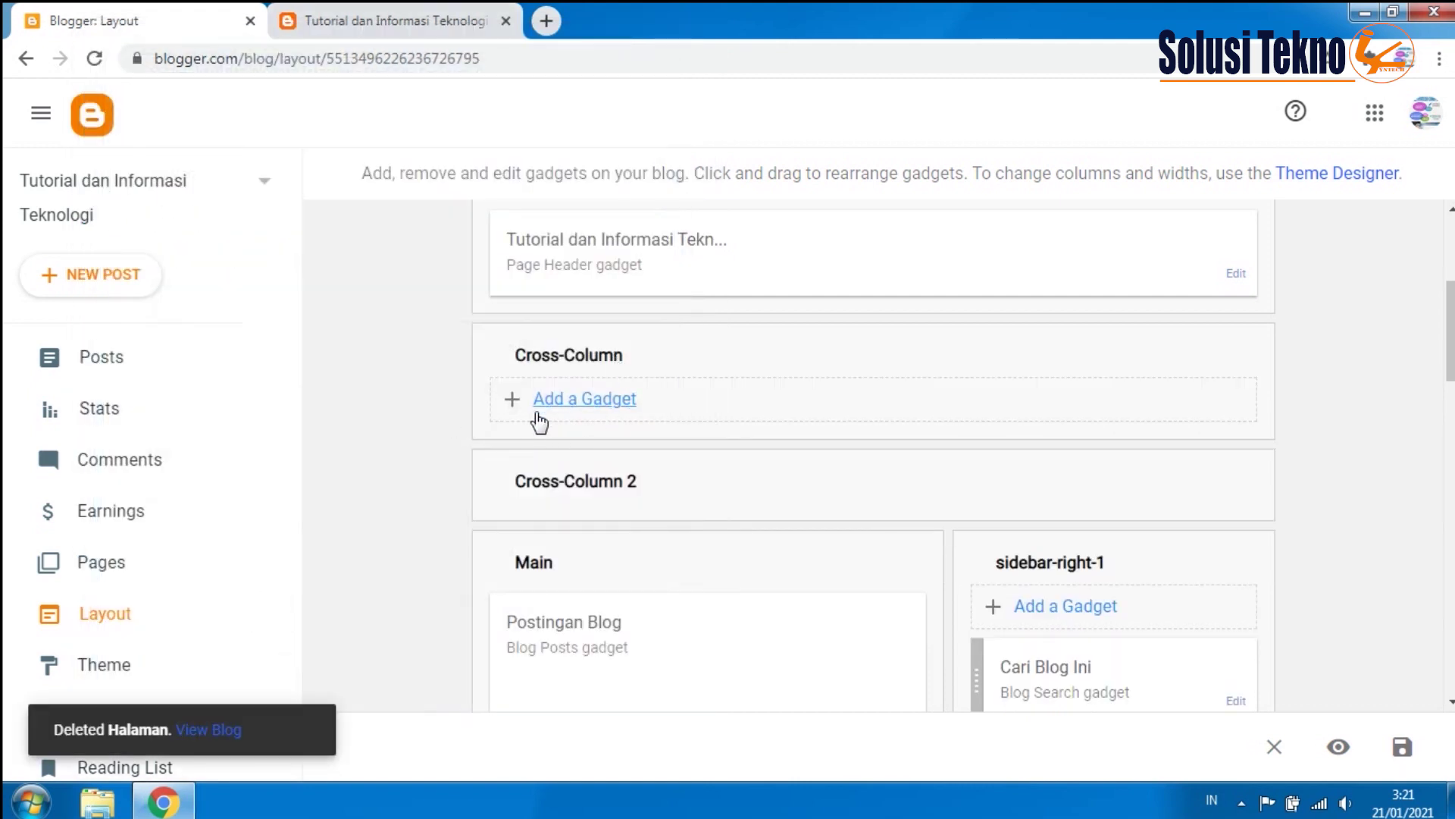
- Add a Link List gadget to the Cross-Column section and title it Menu Halaman
{"action": "scroll", "coordinate": [852, 379], "scroll_direction": "down", "scroll_amount": 1}
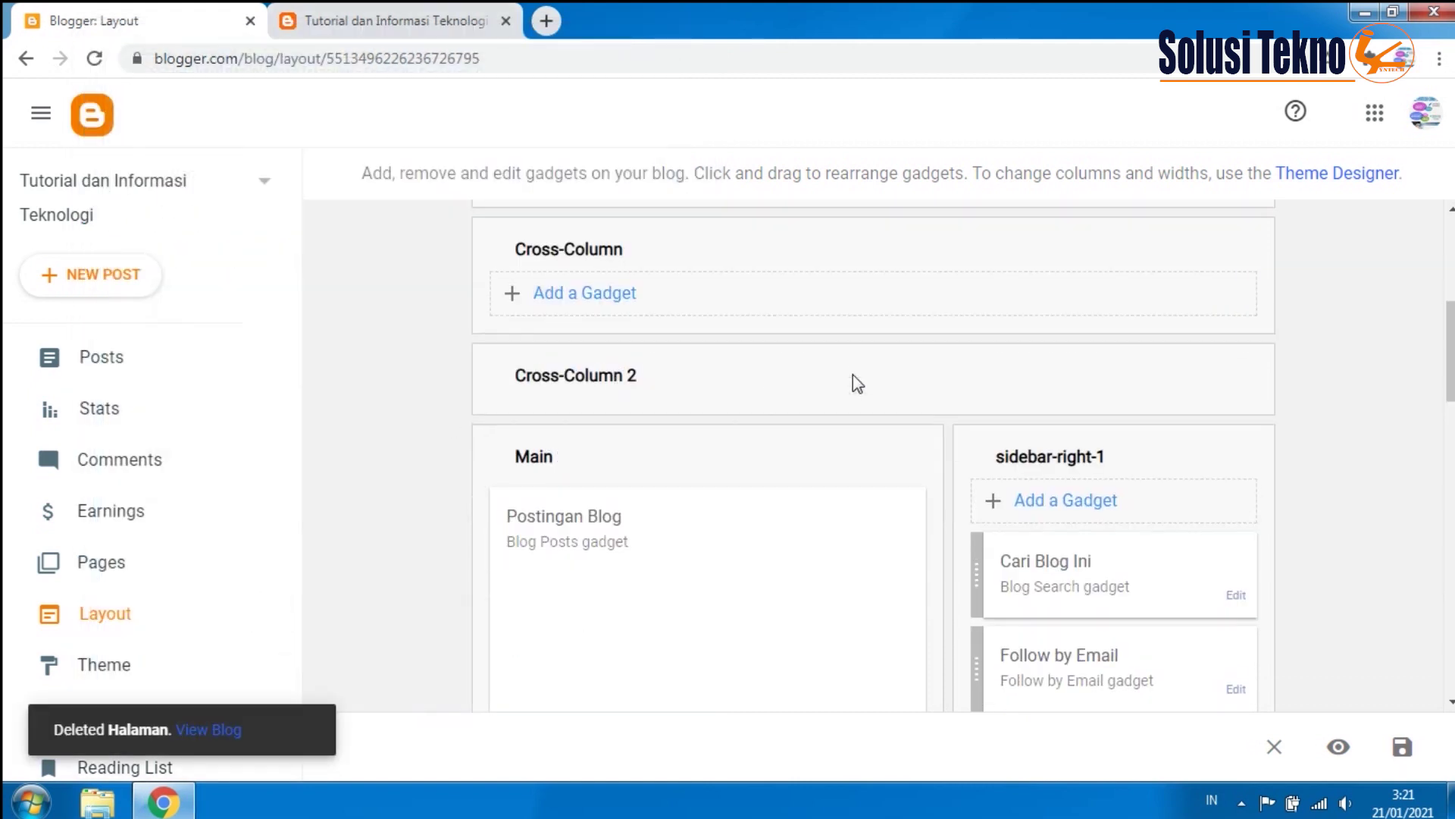
{"action": "scroll", "coordinate": [853, 376], "scroll_direction": "up", "scroll_amount": 1}
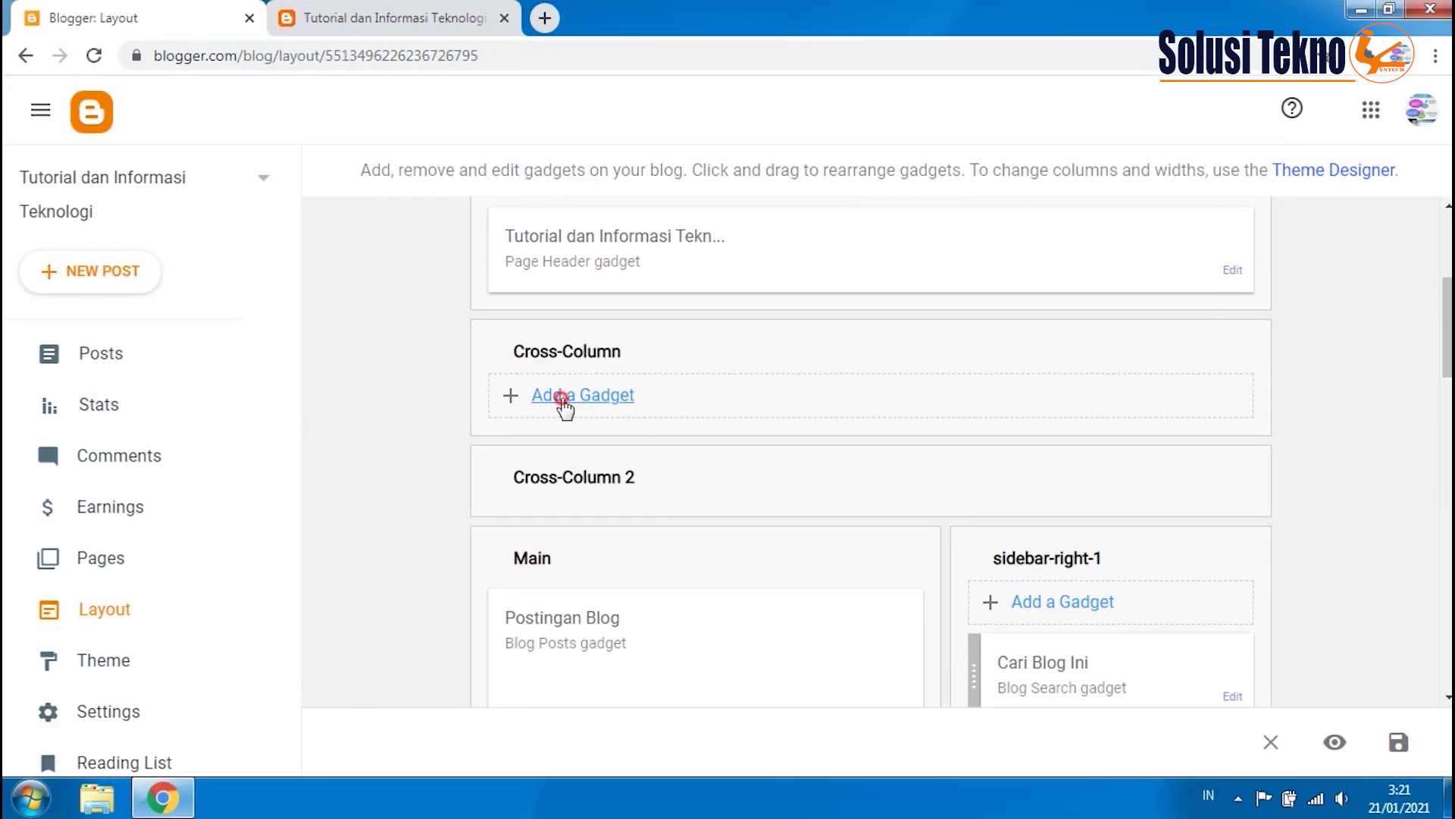
{"action": "left_click", "coordinate": [561, 397]}
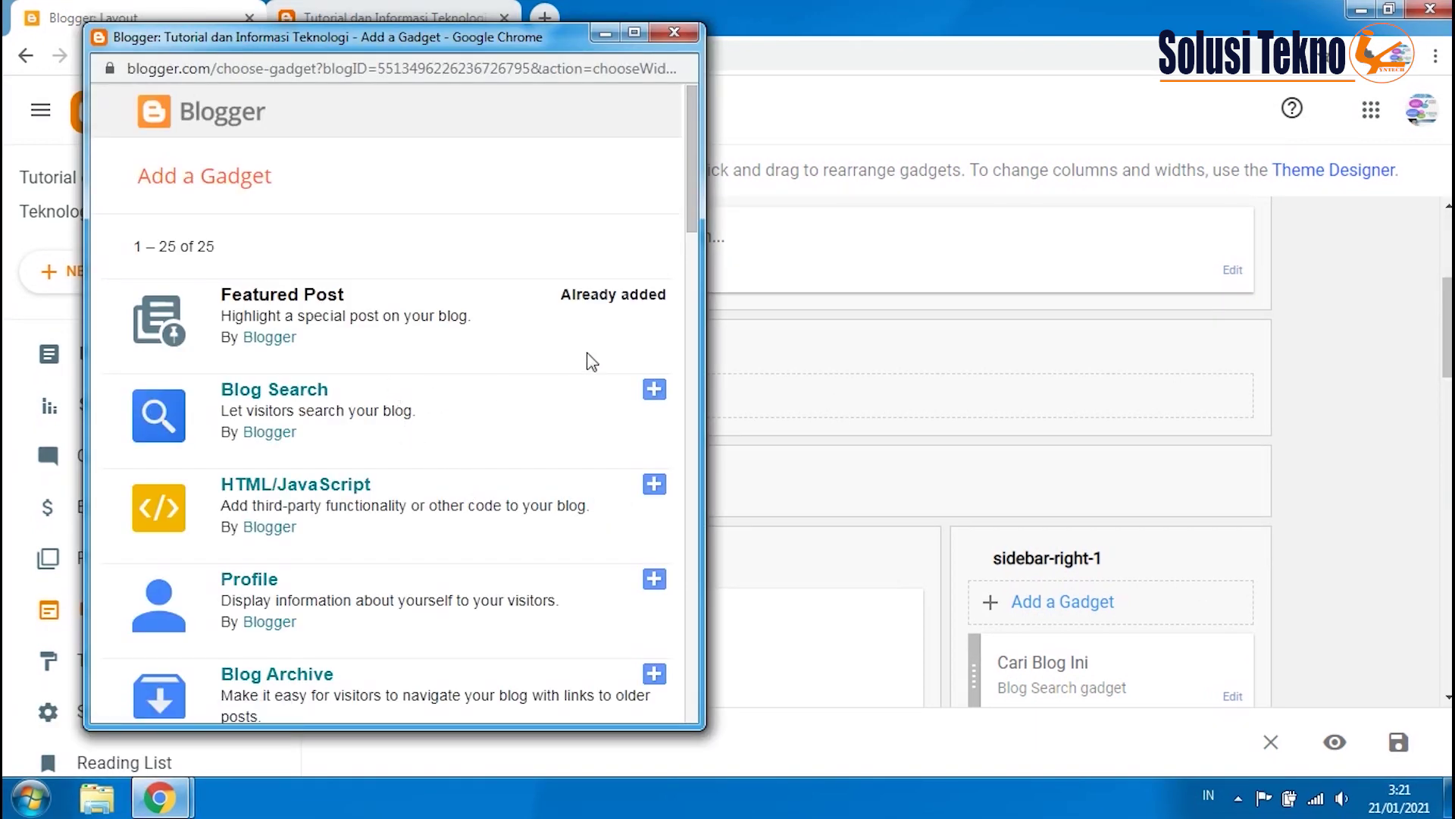
{"action": "scroll", "coordinate": [638, 319], "scroll_direction": "down", "scroll_amount": 5}
{"action": "scroll", "coordinate": [638, 322], "scroll_direction": "down", "scroll_amount": 7}
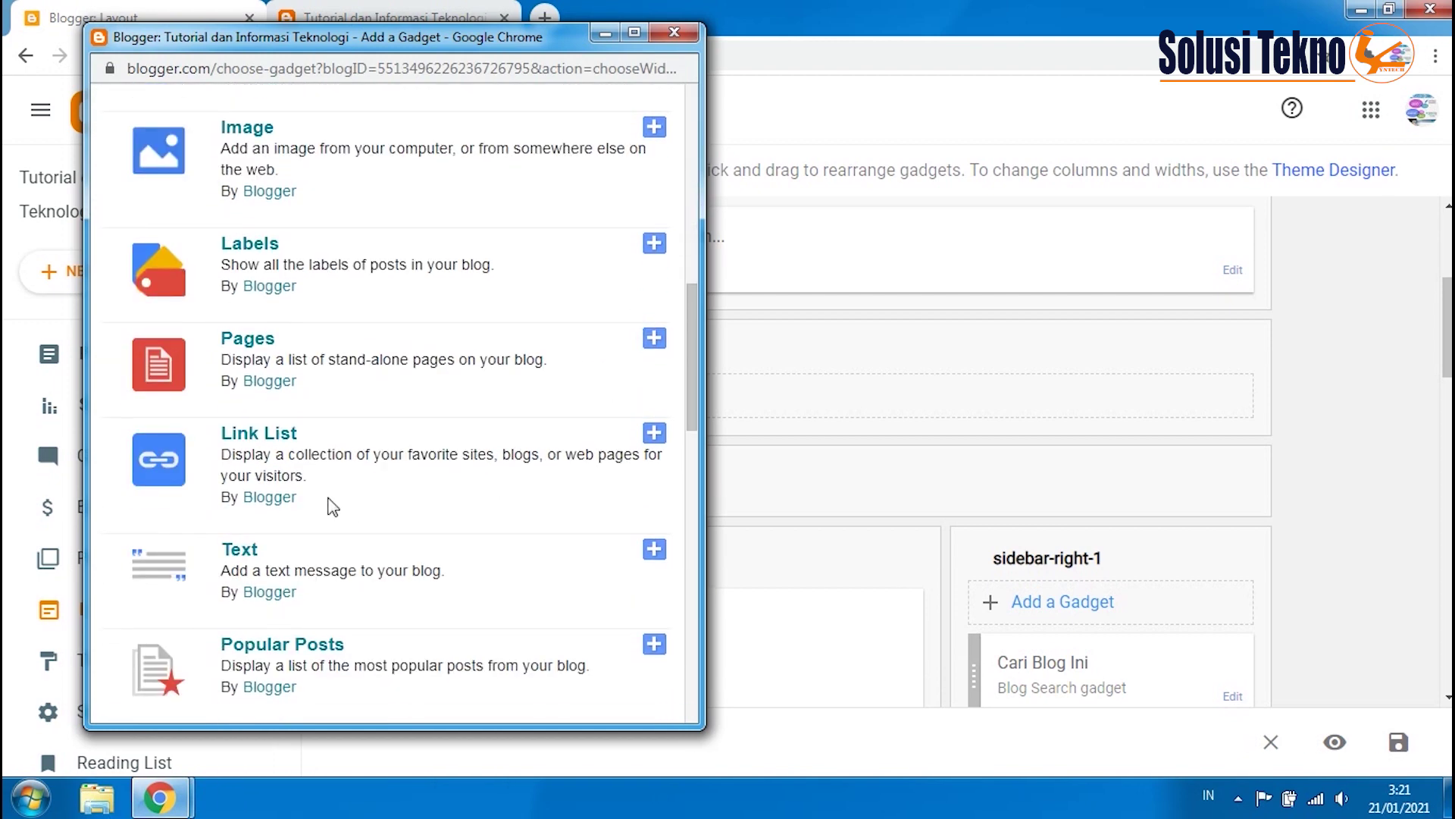
{"action": "left_click", "coordinate": [654, 438]}
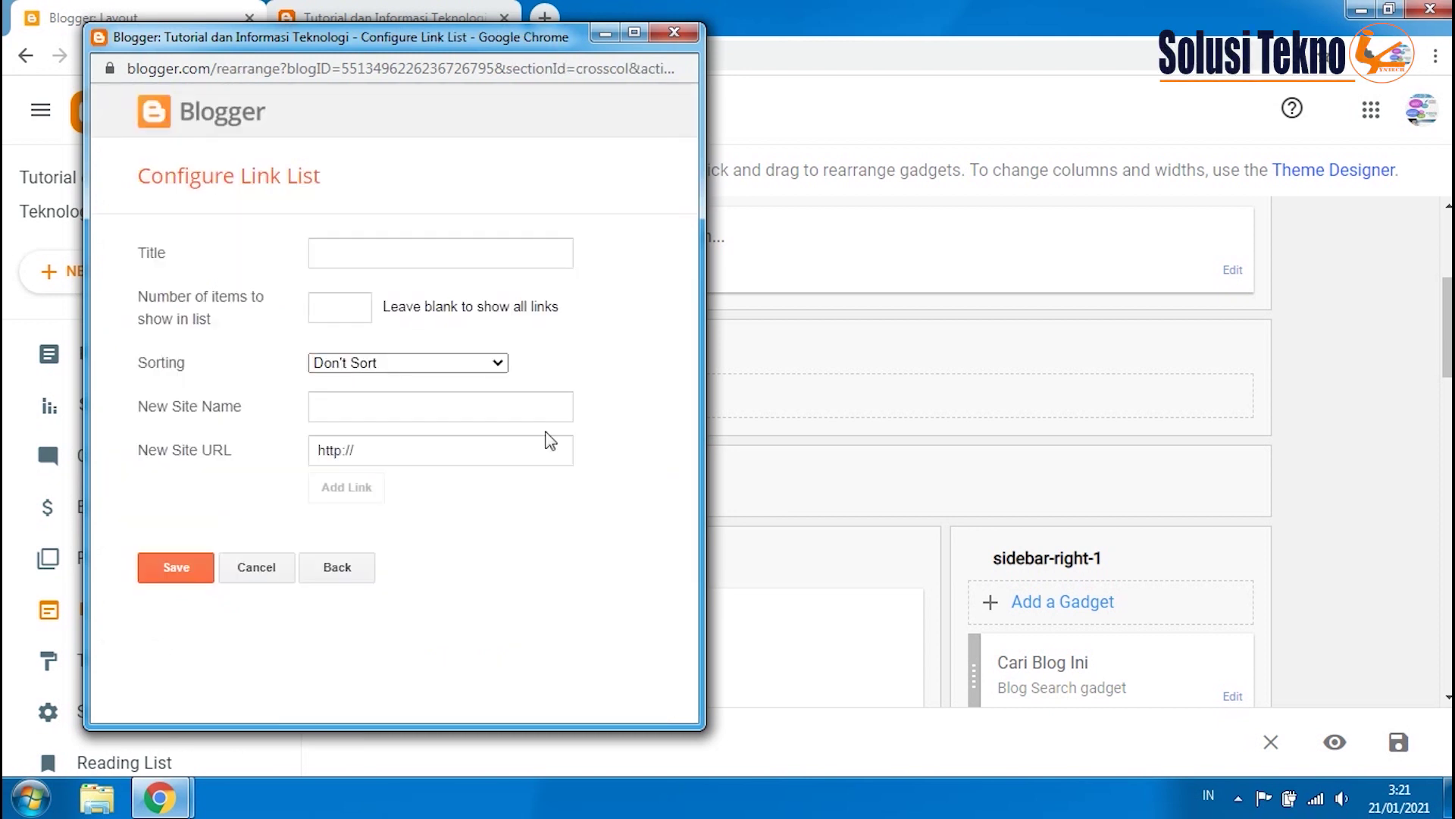
{"action": "left_click", "coordinate": [350, 247]}
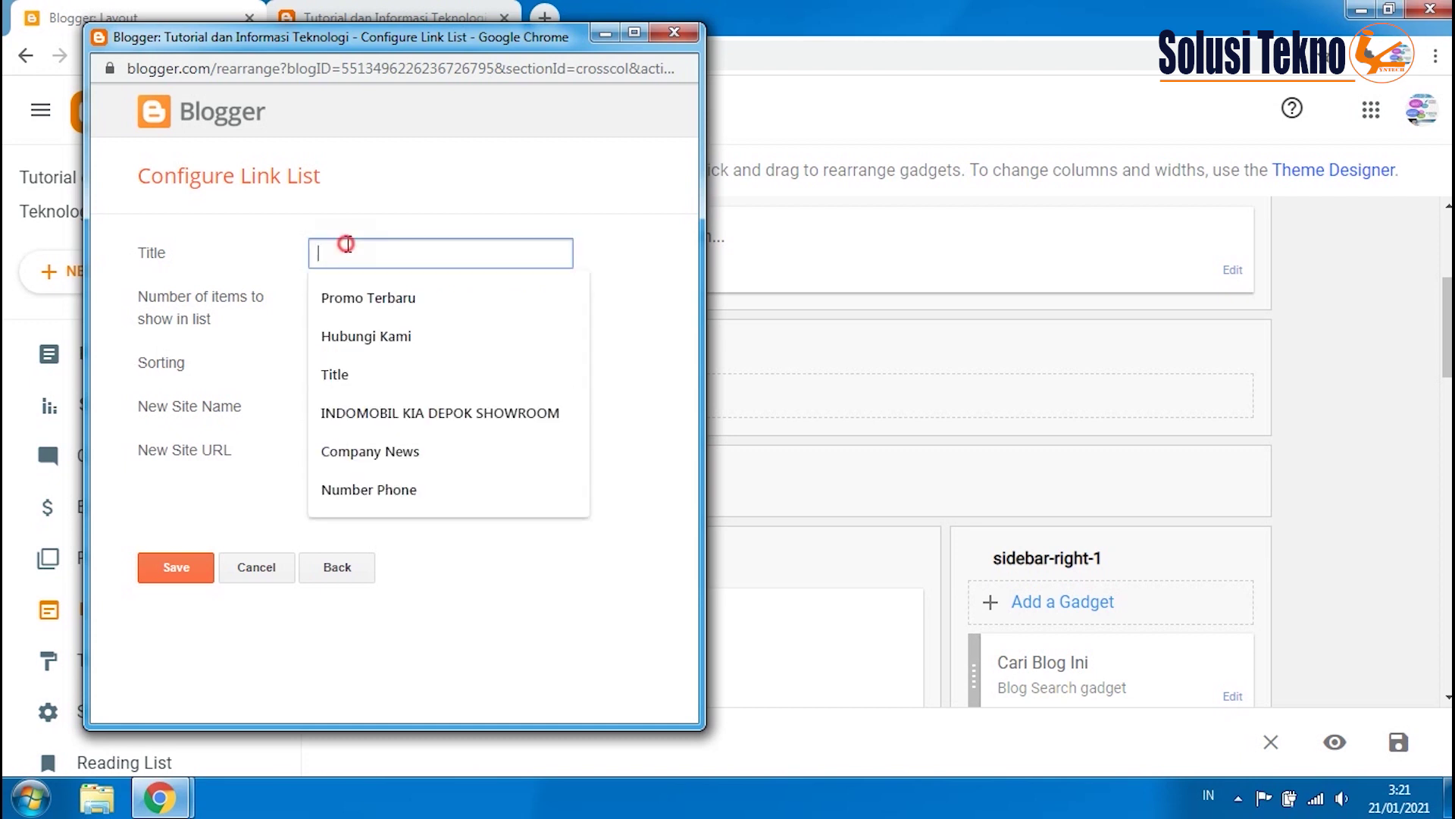
{"action": "type", "text": "Menu Halaman"}
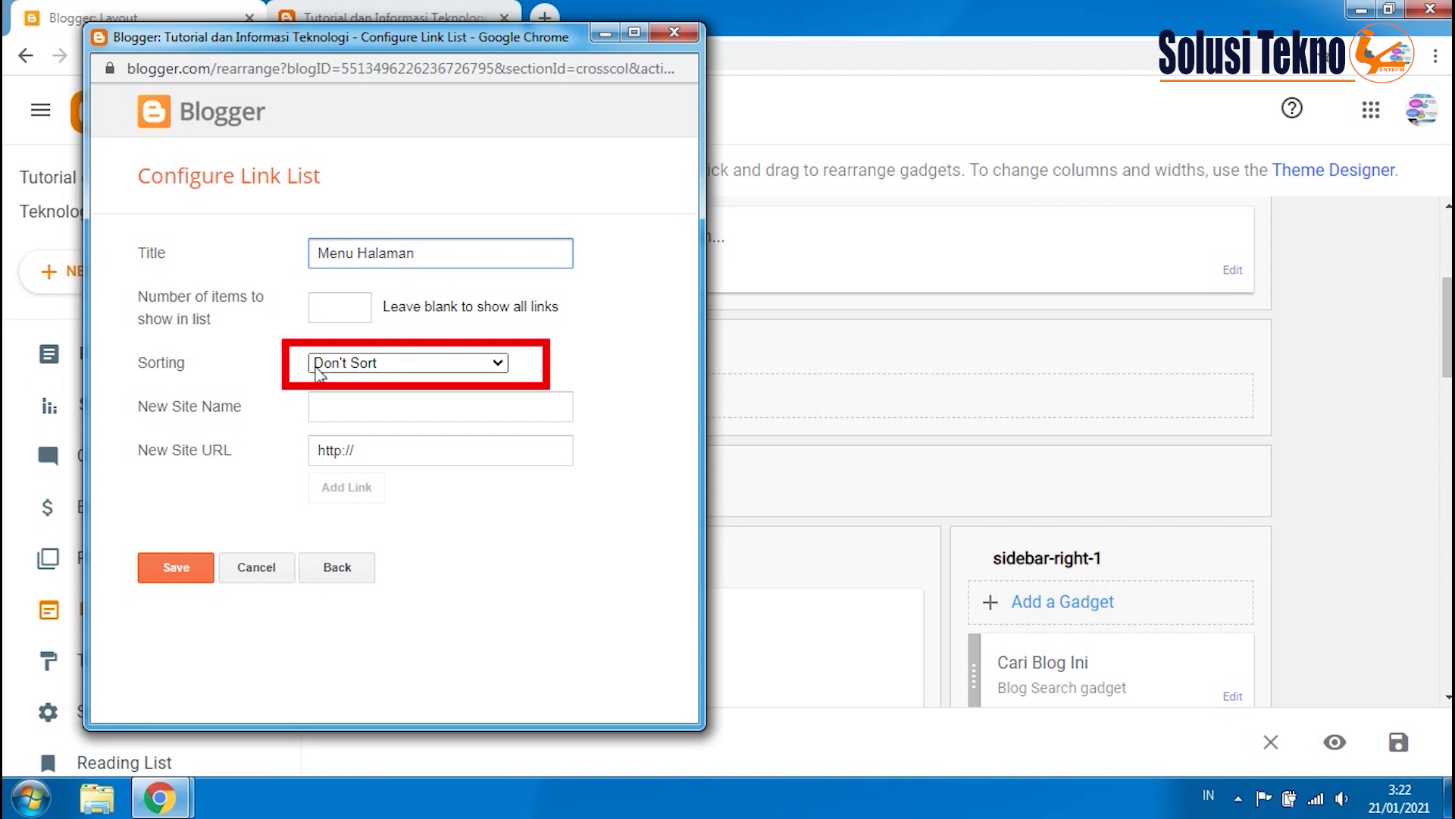
- Add a link named Home with the URL # to the link list
{"action": "left_click", "coordinate": [342, 404]}
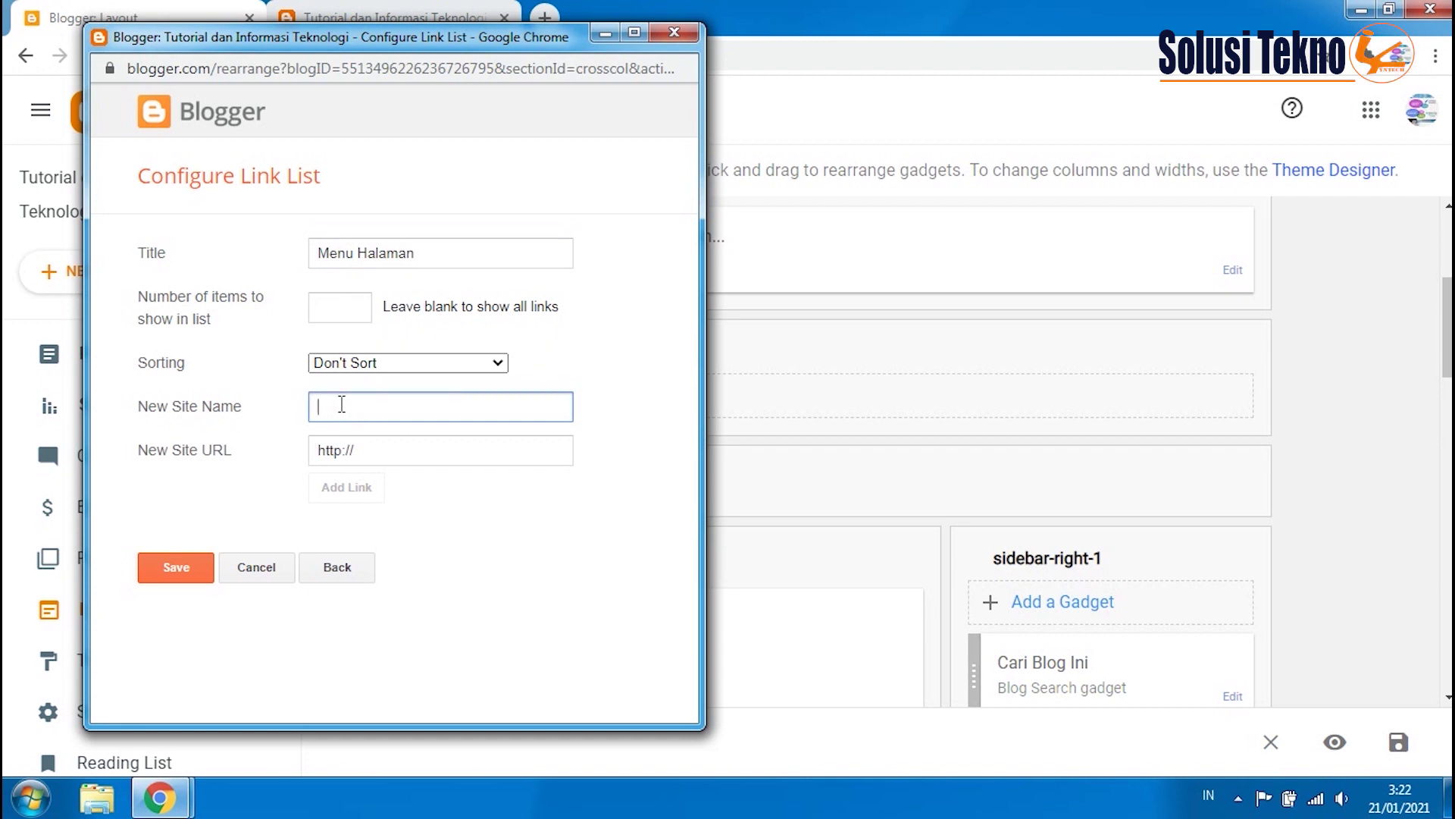
{"action": "type", "text": "Home"}
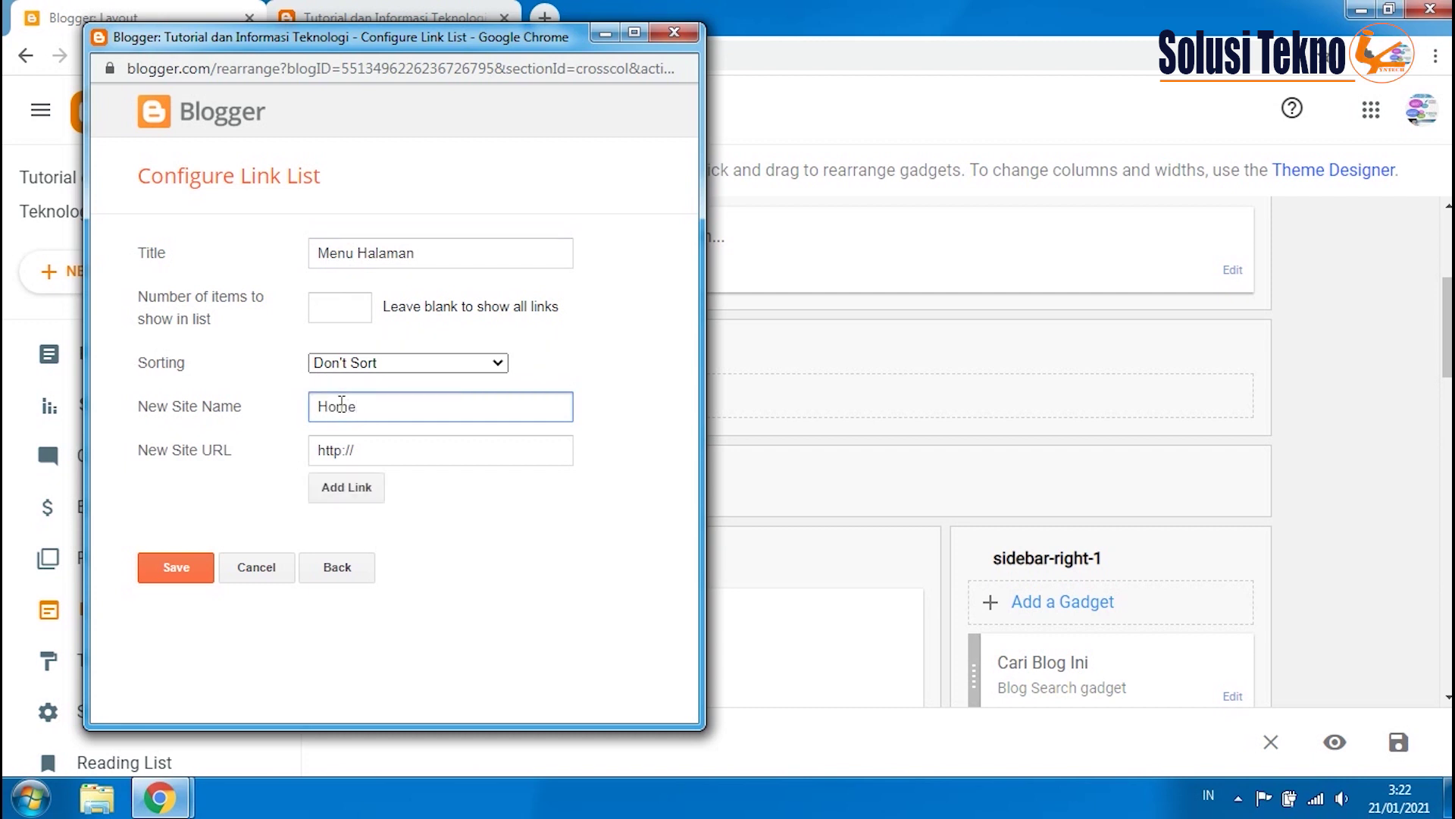
{"action": "key", "text": "Tab"}
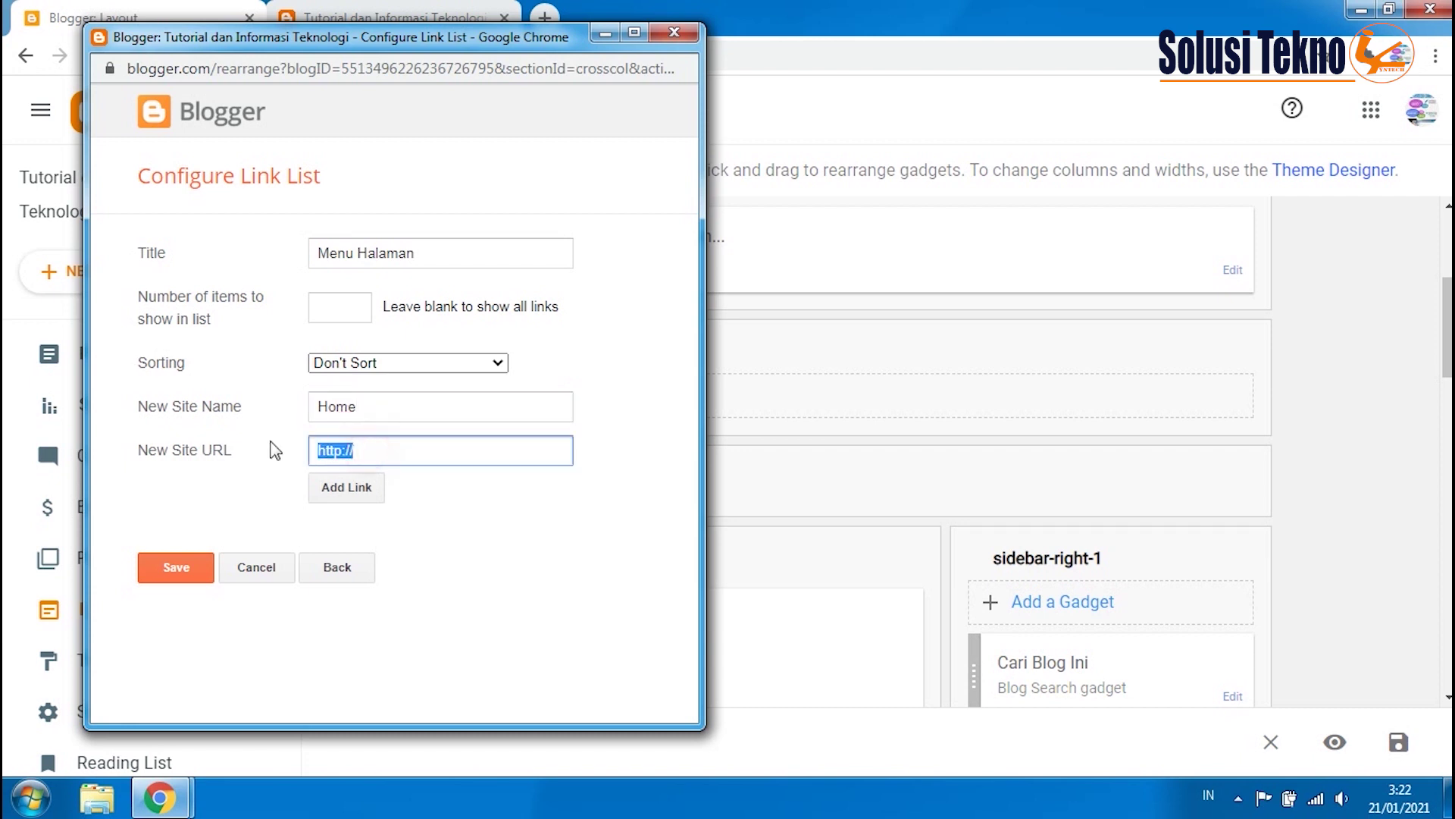
{"action": "type", "text": "#"}
{"action": "left_click", "coordinate": [346, 486]}
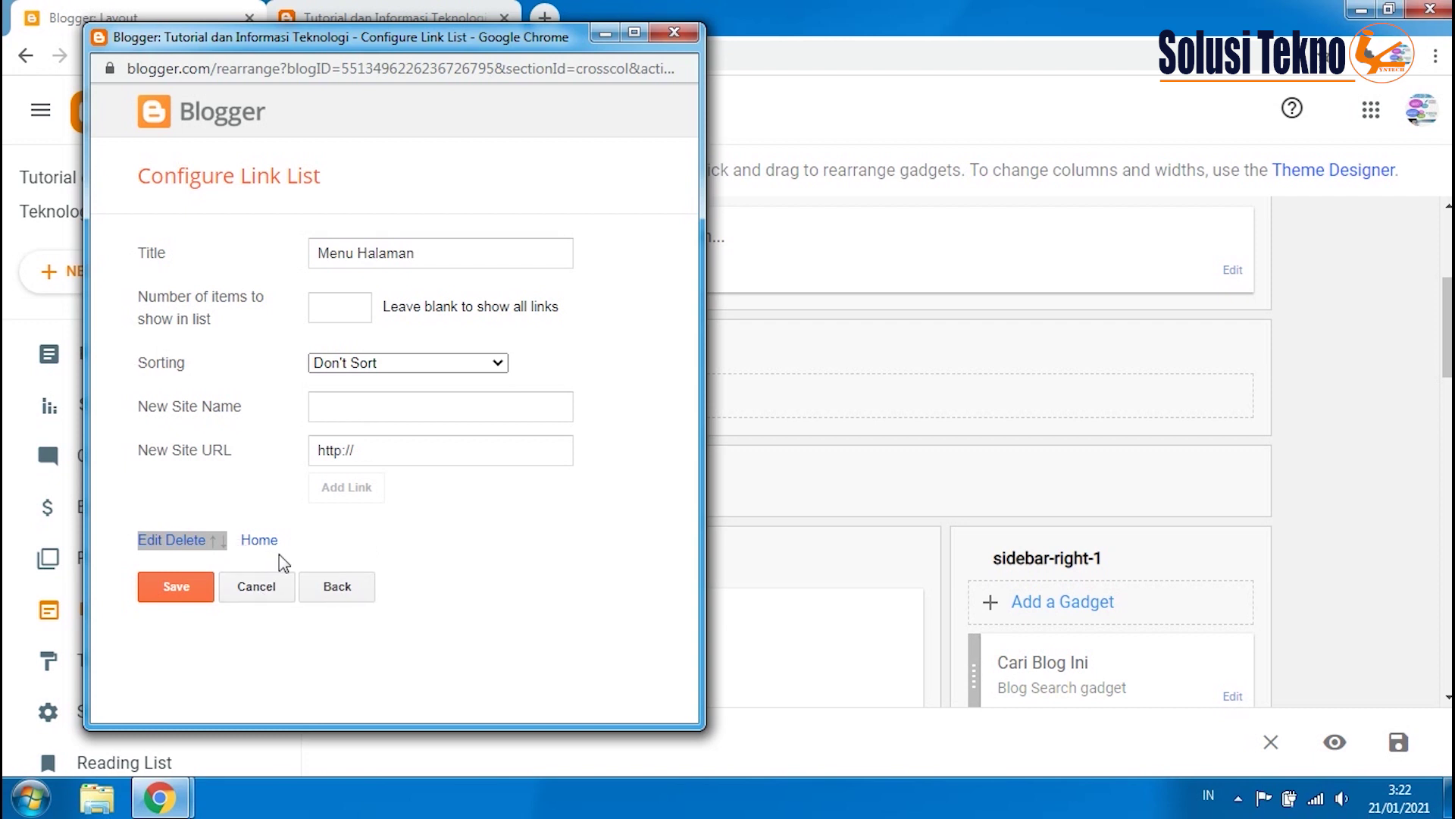
- Add a link named About Us with the URL # to the link list
{"action": "left_click", "coordinate": [367, 415]}
{"action": "type", "text": "Abou"}
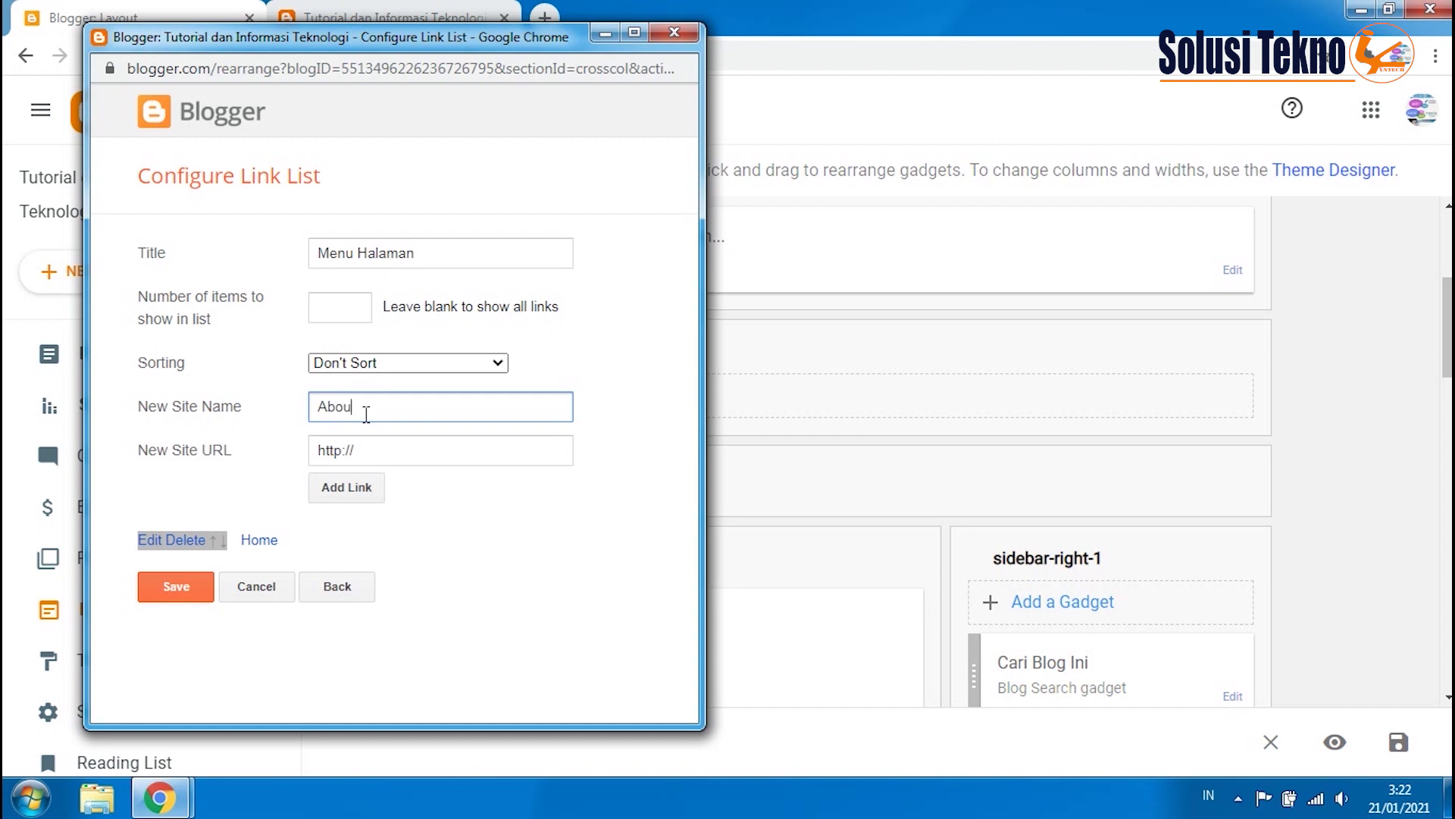
{"action": "type", "text": "t "}
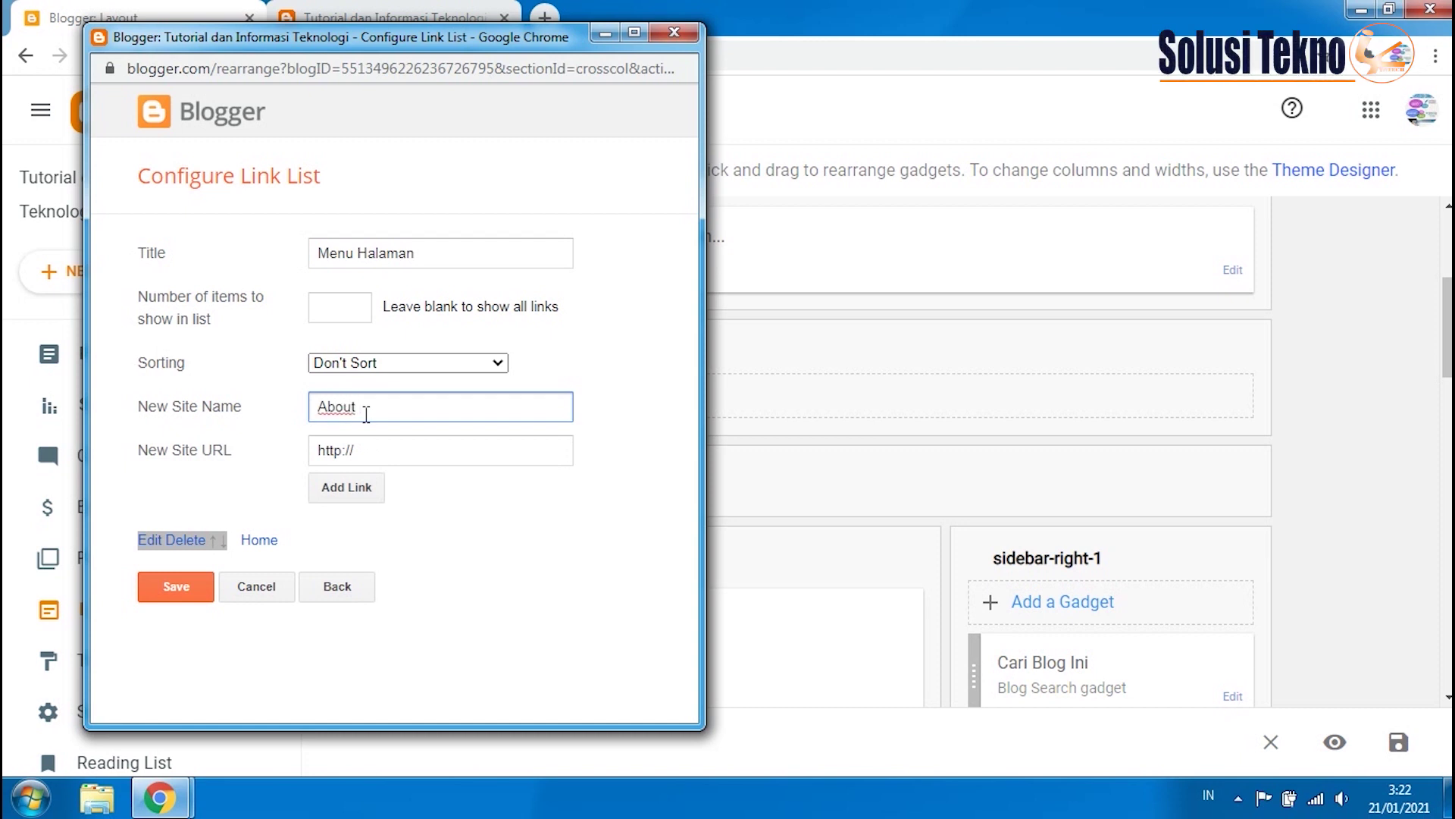
{"action": "type", "text": "Us"}
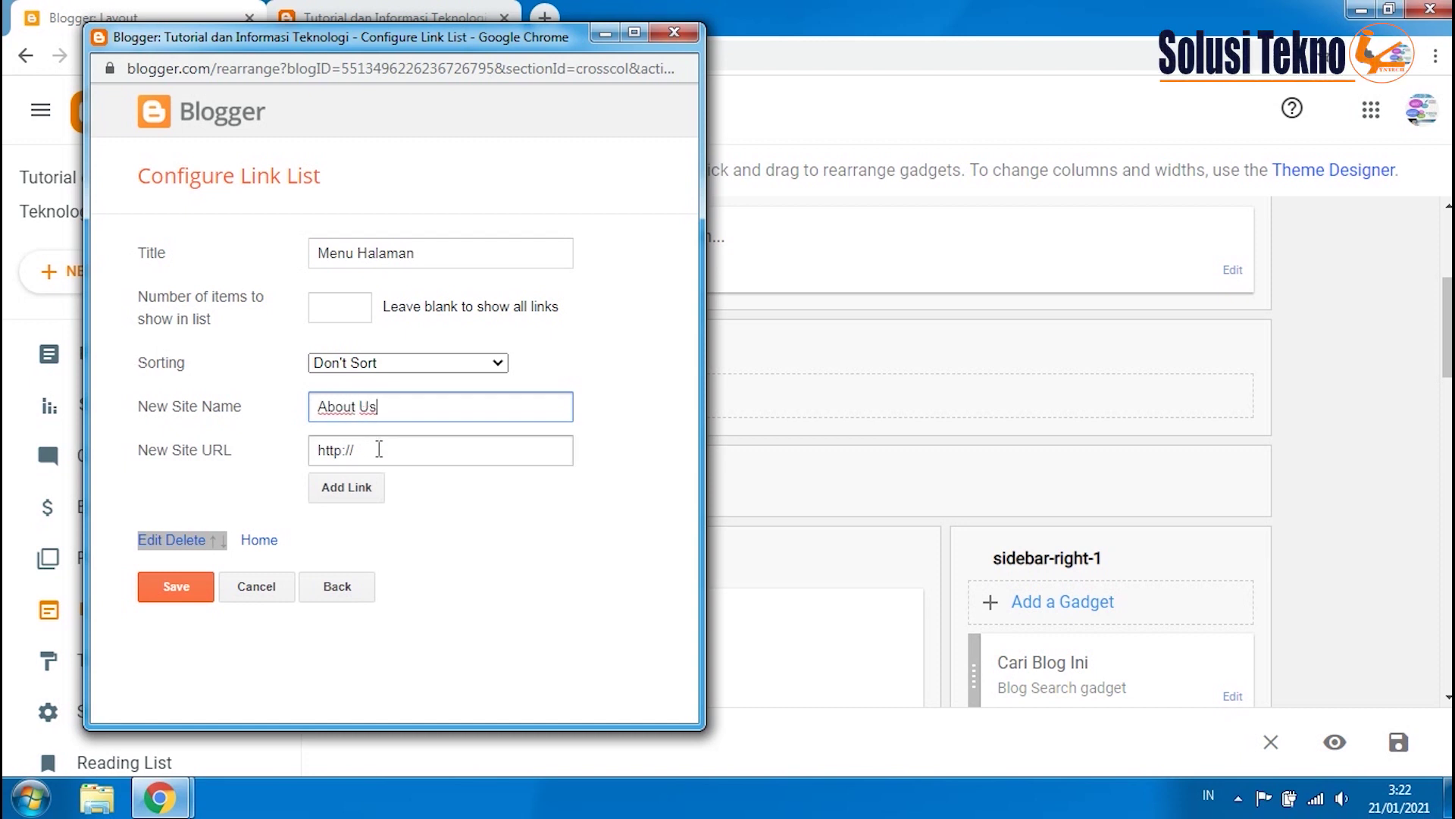
{"action": "left_click_drag", "start_coordinate": [380, 449], "coordinate": [316, 450]}
{"action": "type", "text": "#"}
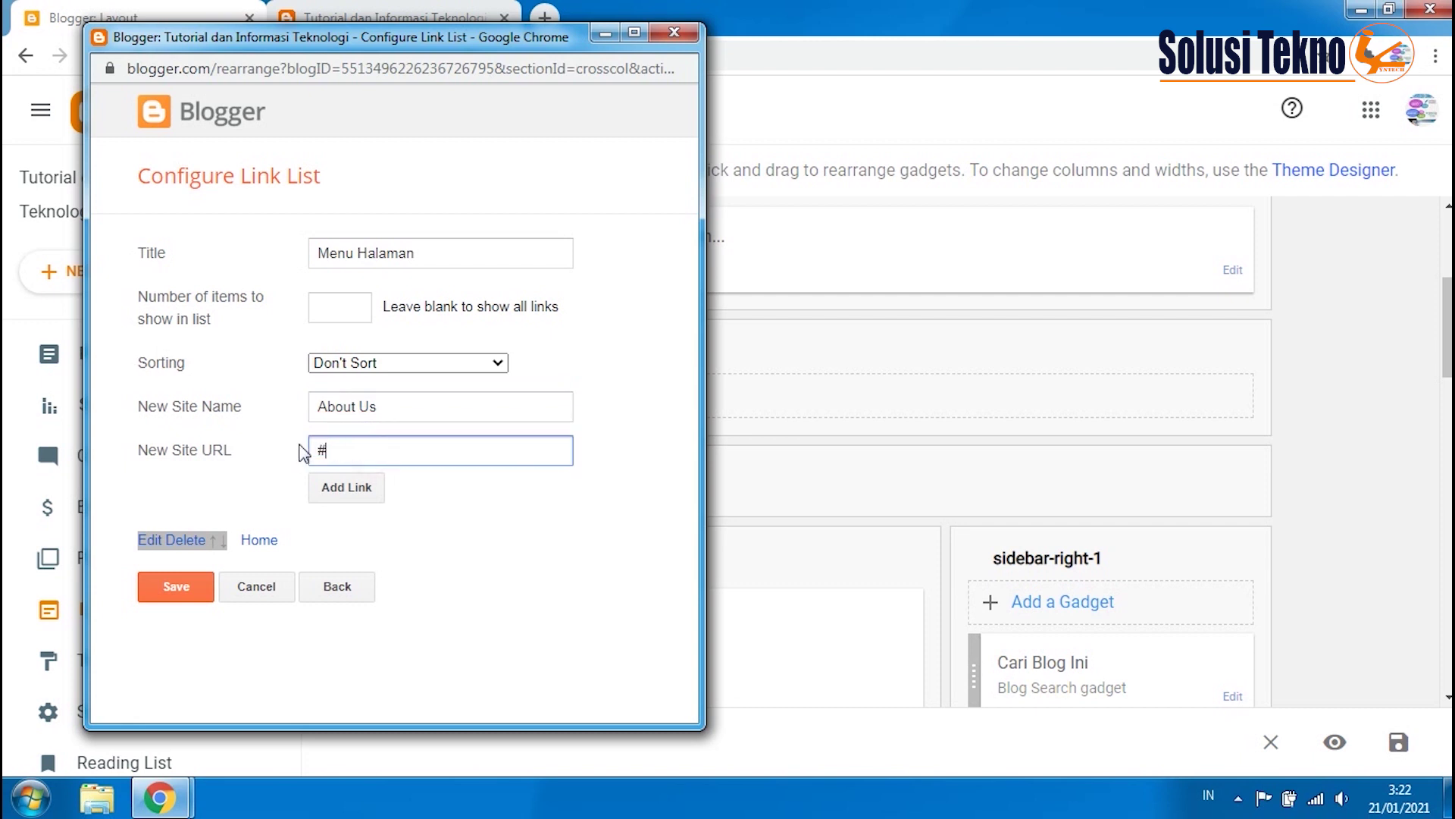
{"action": "left_click", "coordinate": [344, 488]}
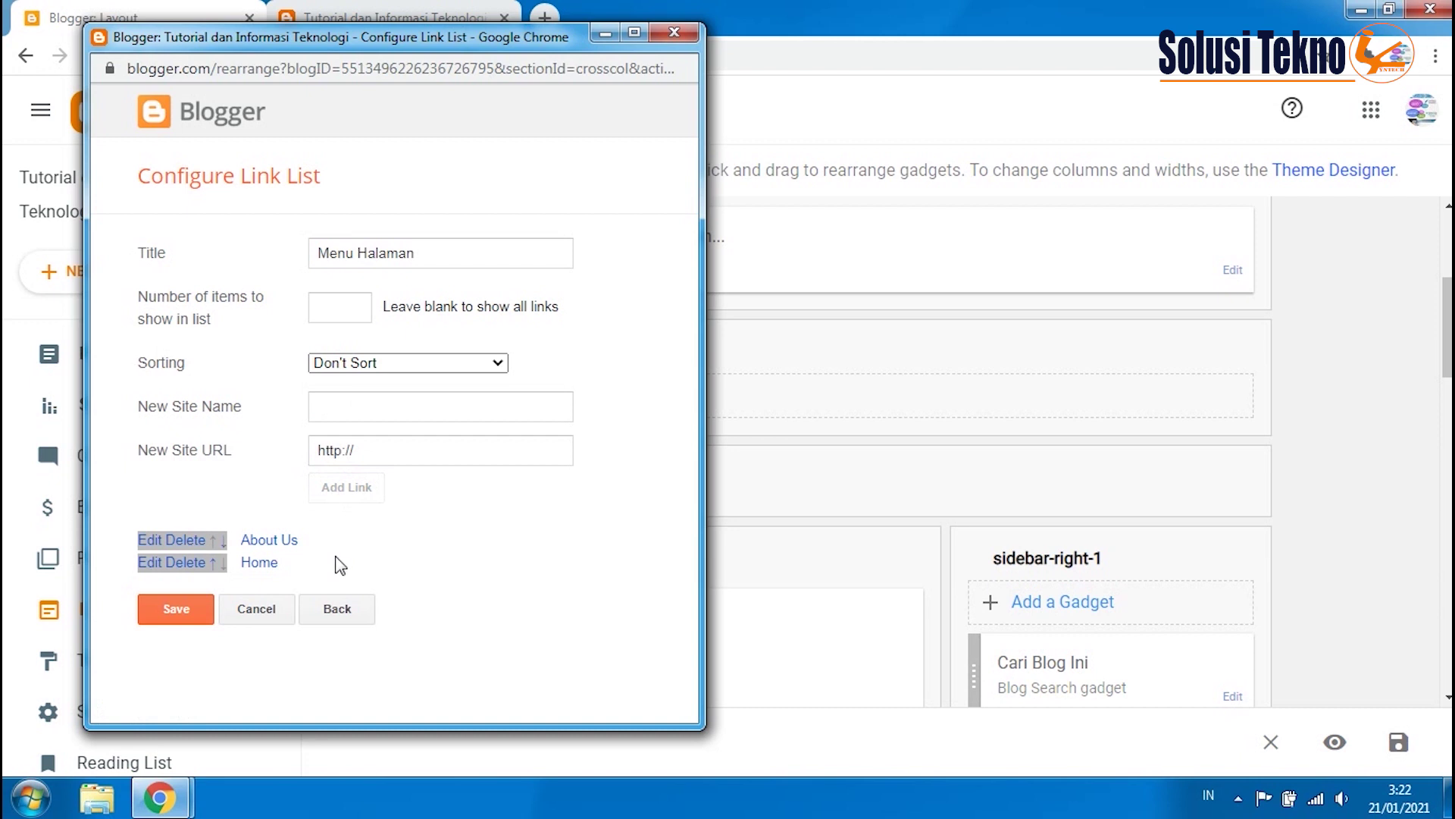
- Add a link named Contact Us with the URL # to the link list
{"action": "left_click", "coordinate": [343, 407]}
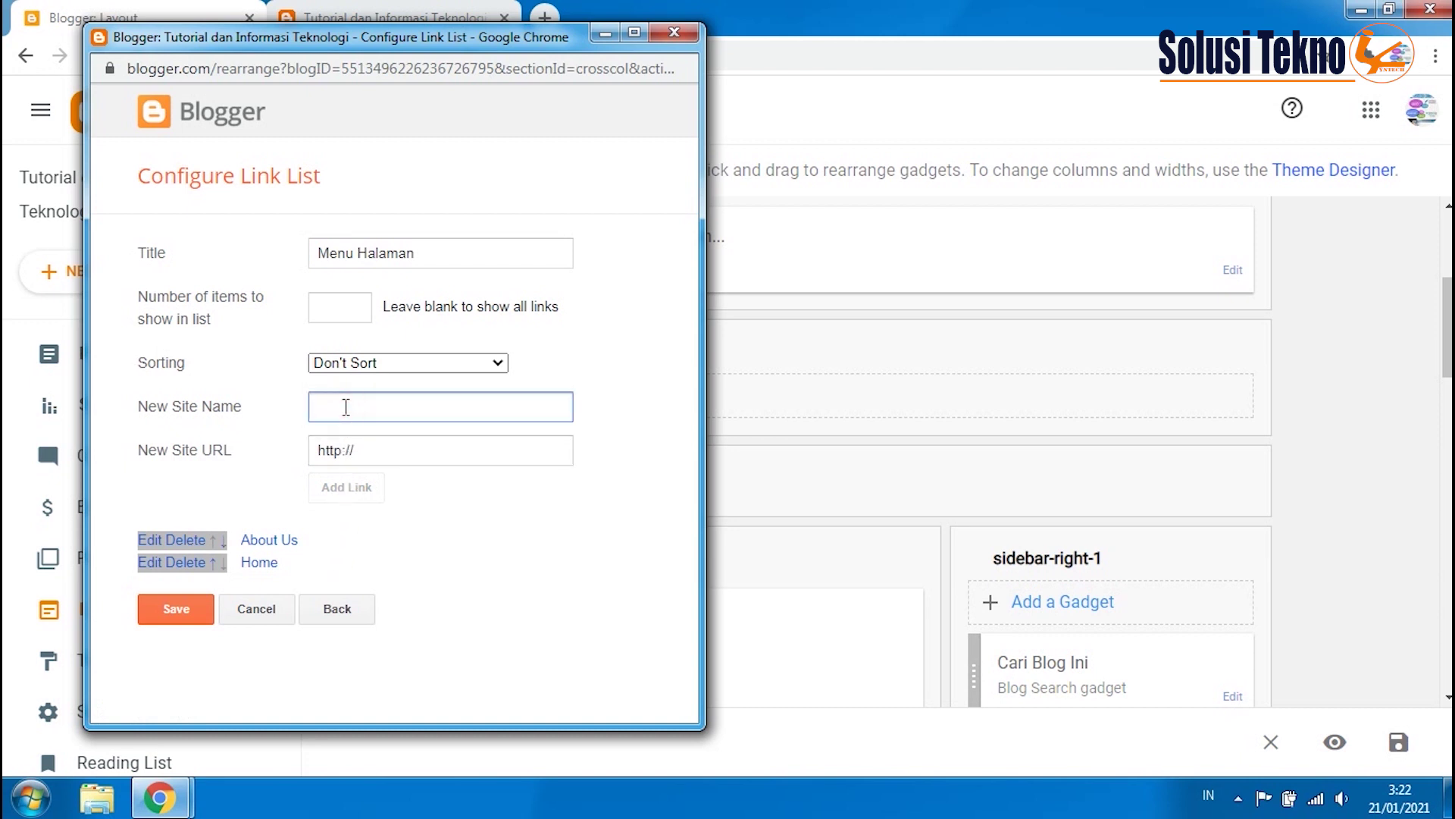
{"action": "type", "text": "Contact Us"}
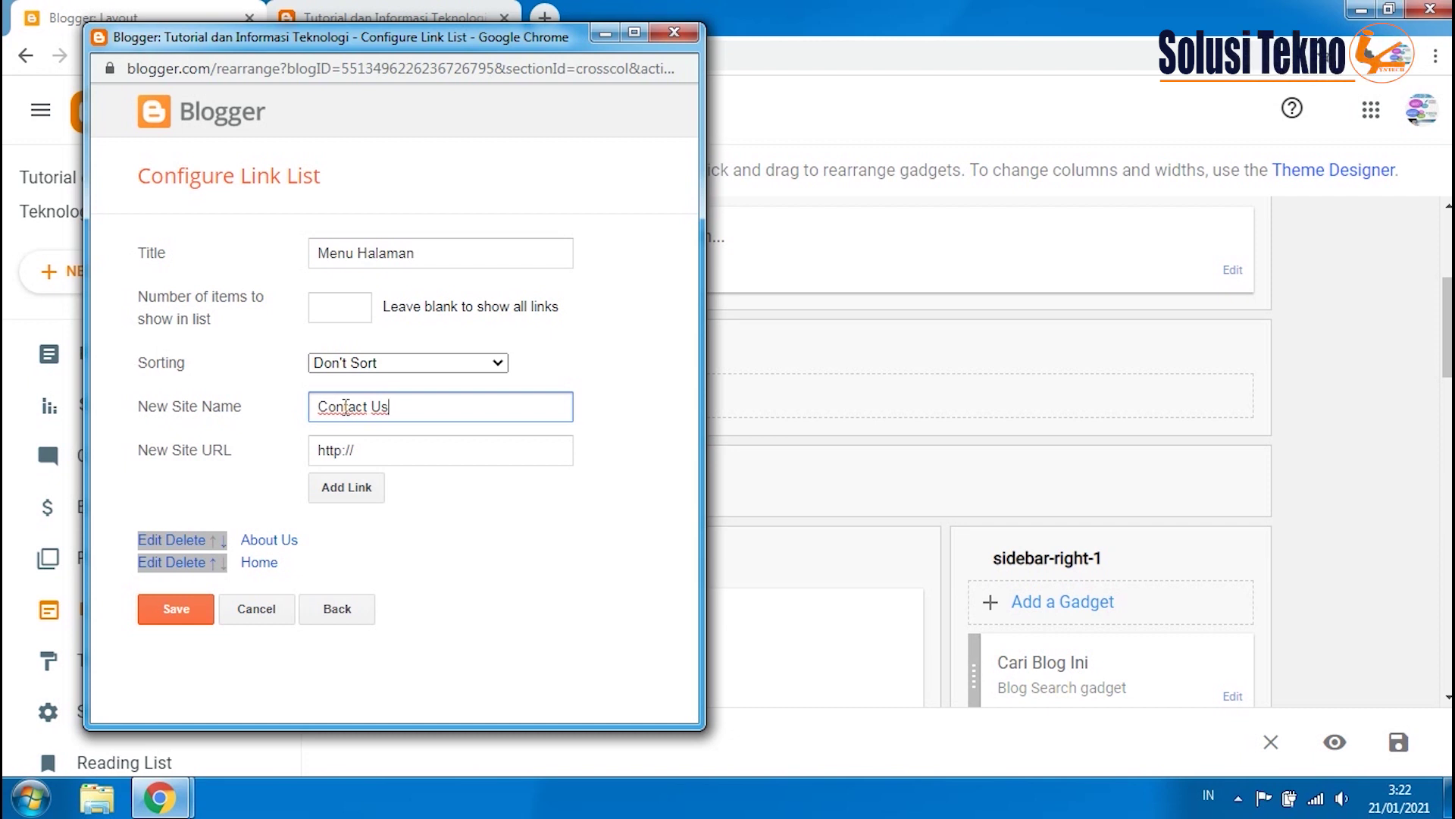
{"action": "left_click_drag", "start_coordinate": [550, 452], "coordinate": [306, 457]}
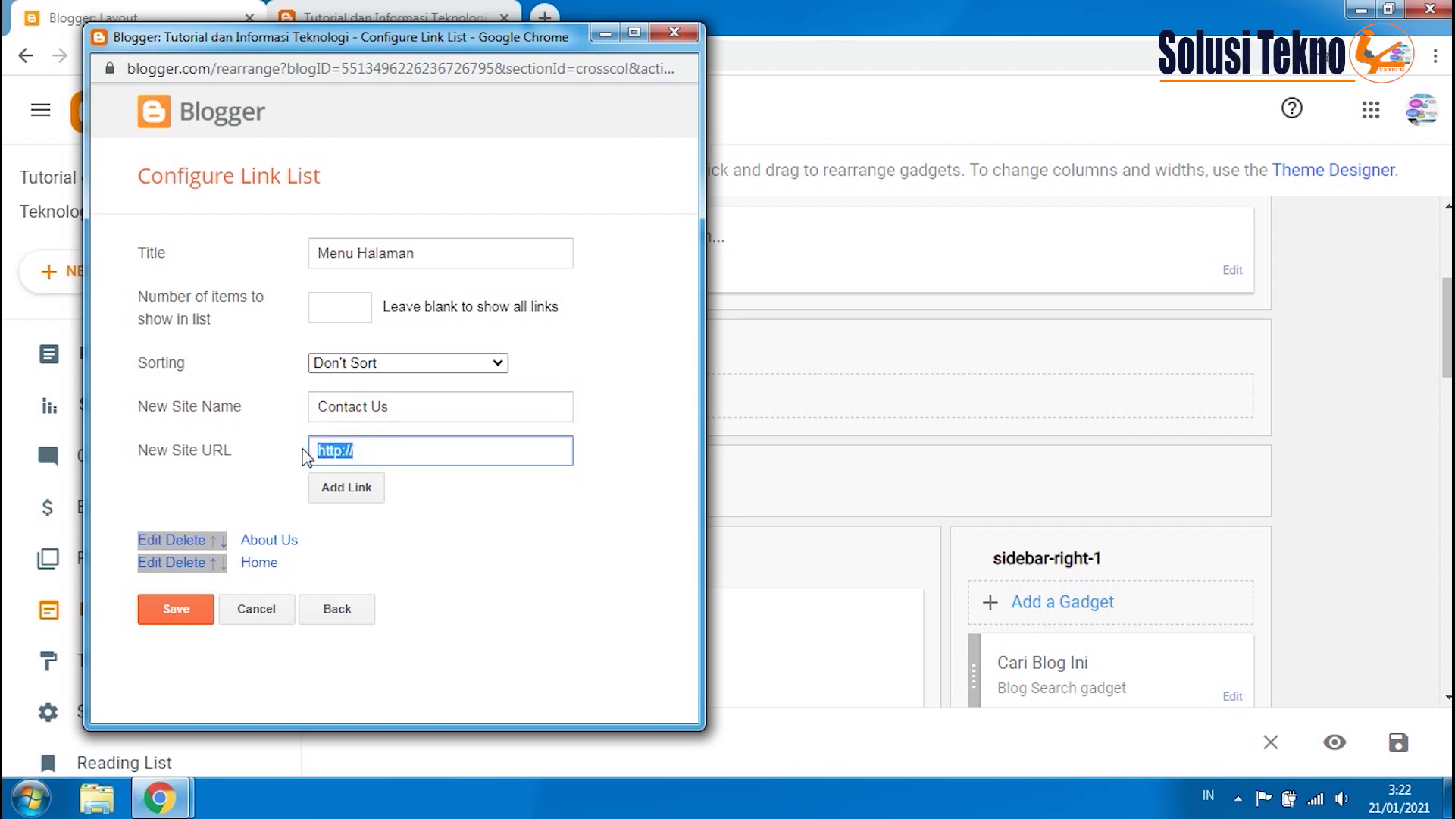
{"action": "type", "text": "#"}
{"action": "left_click", "coordinate": [366, 487]}
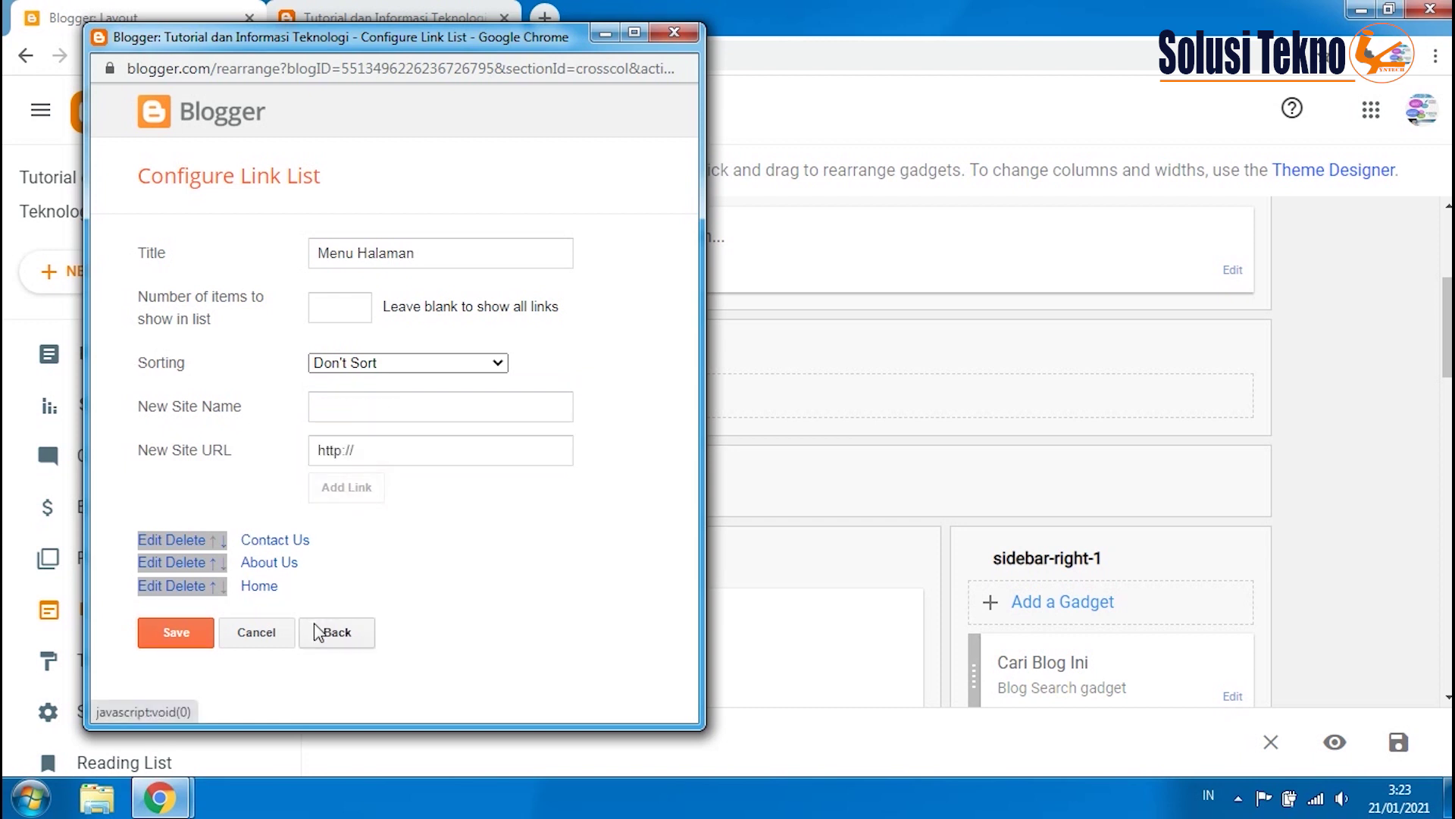
- Reorder the links to Home, About Us, Contact Us and save the Menu Halaman link list
{"action": "left_click", "coordinate": [213, 584]}
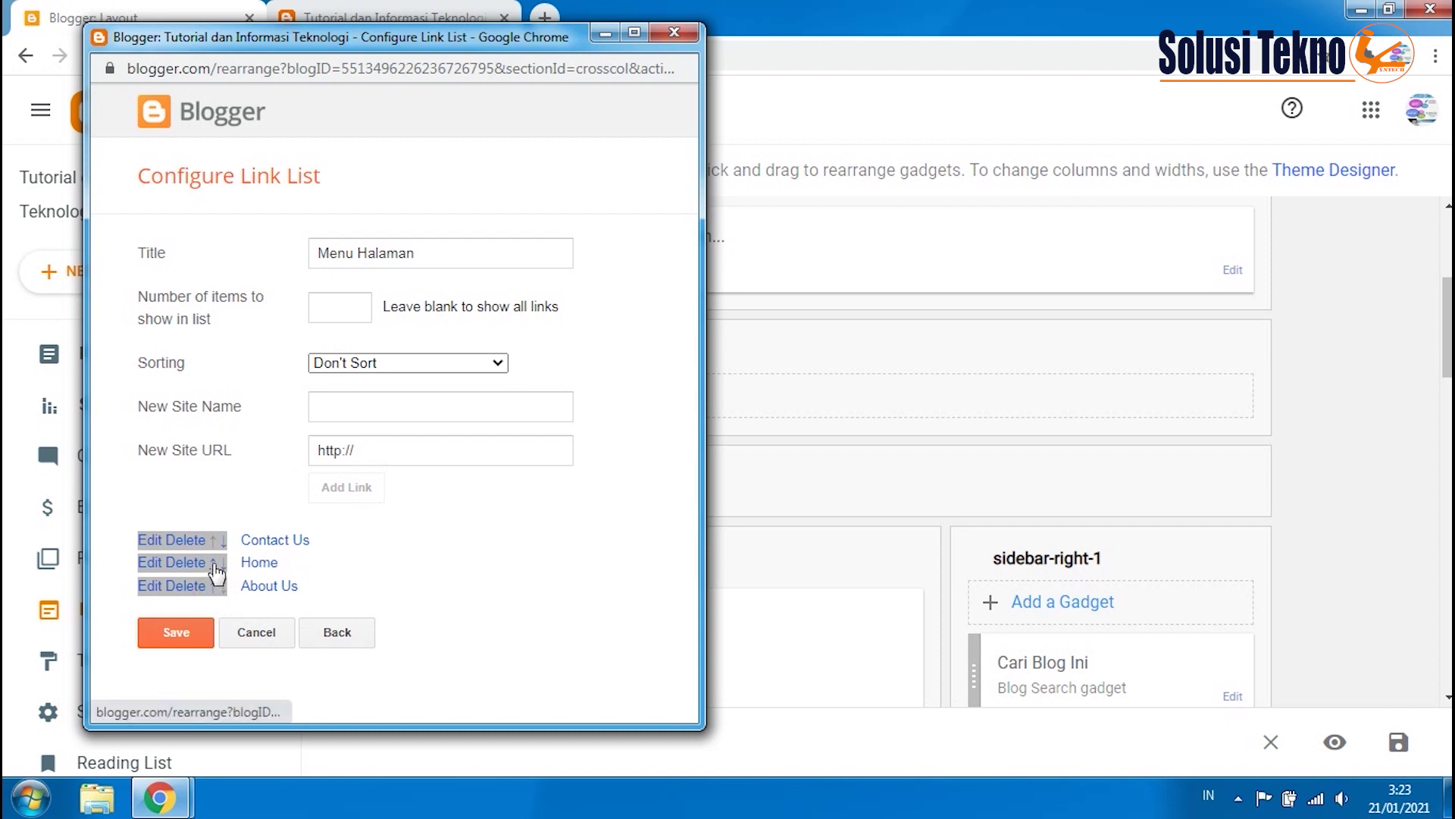
{"action": "left_click", "coordinate": [213, 563]}
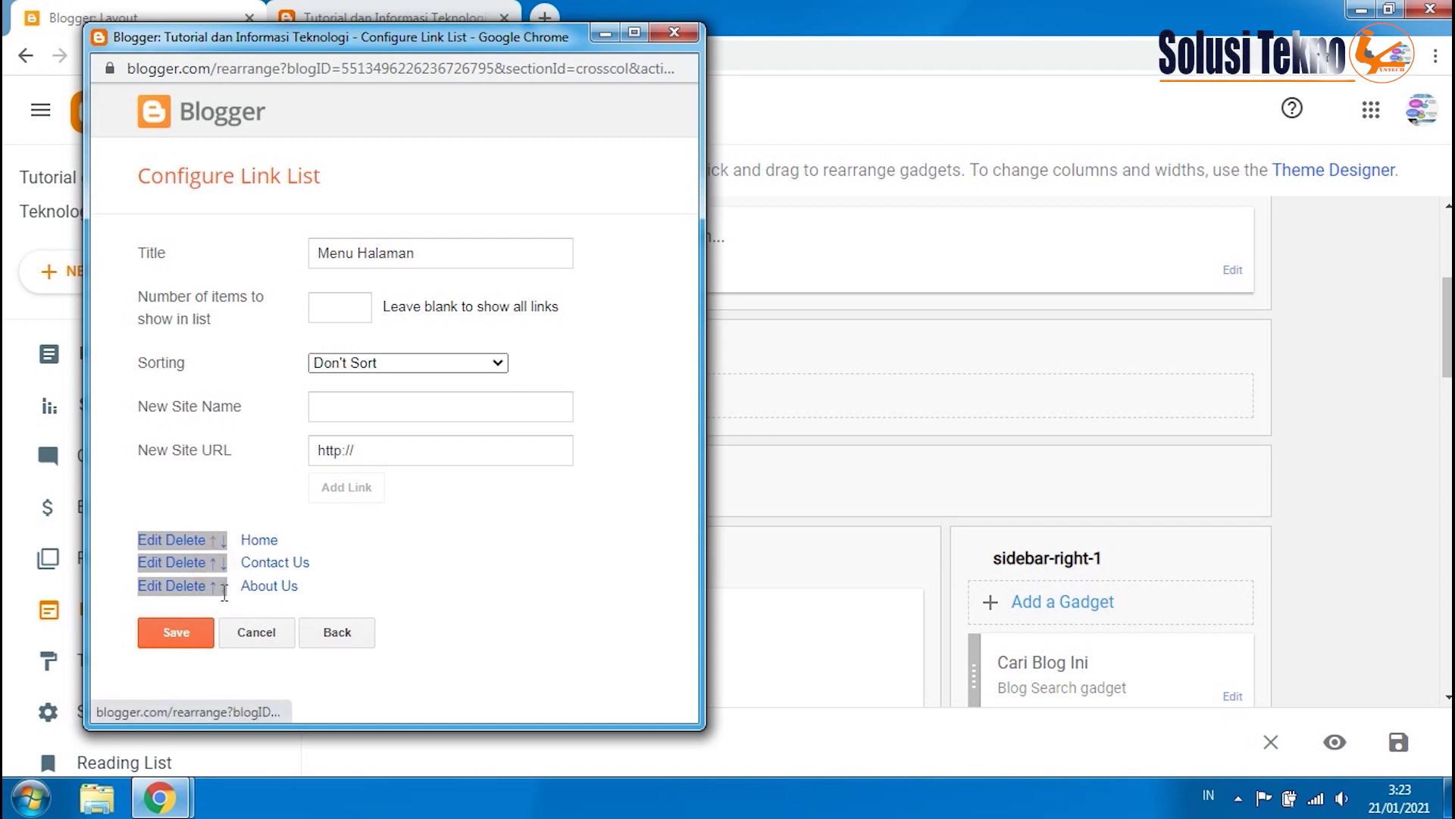
{"action": "left_click", "coordinate": [213, 585]}
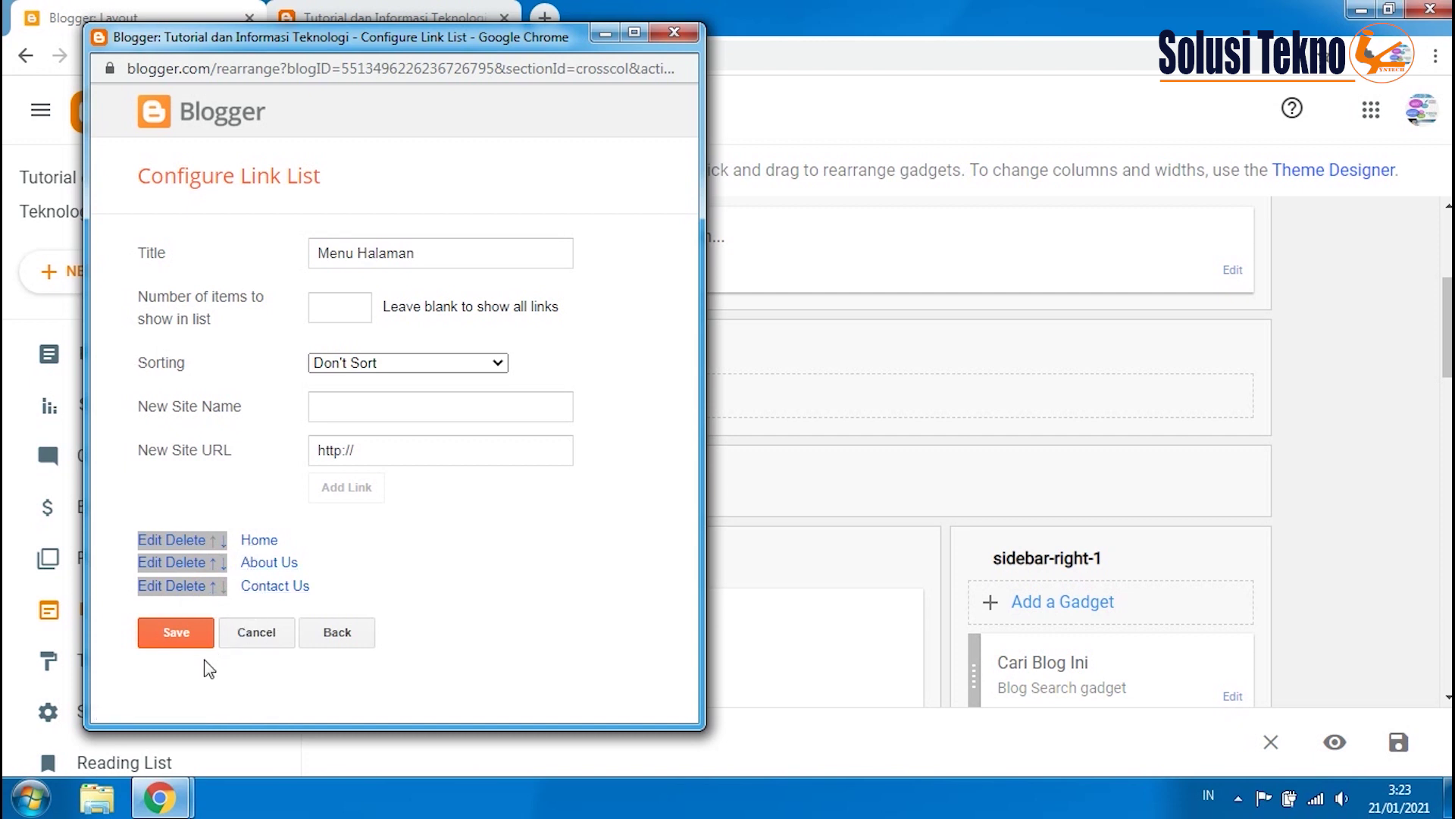
{"action": "left_click", "coordinate": [201, 635]}
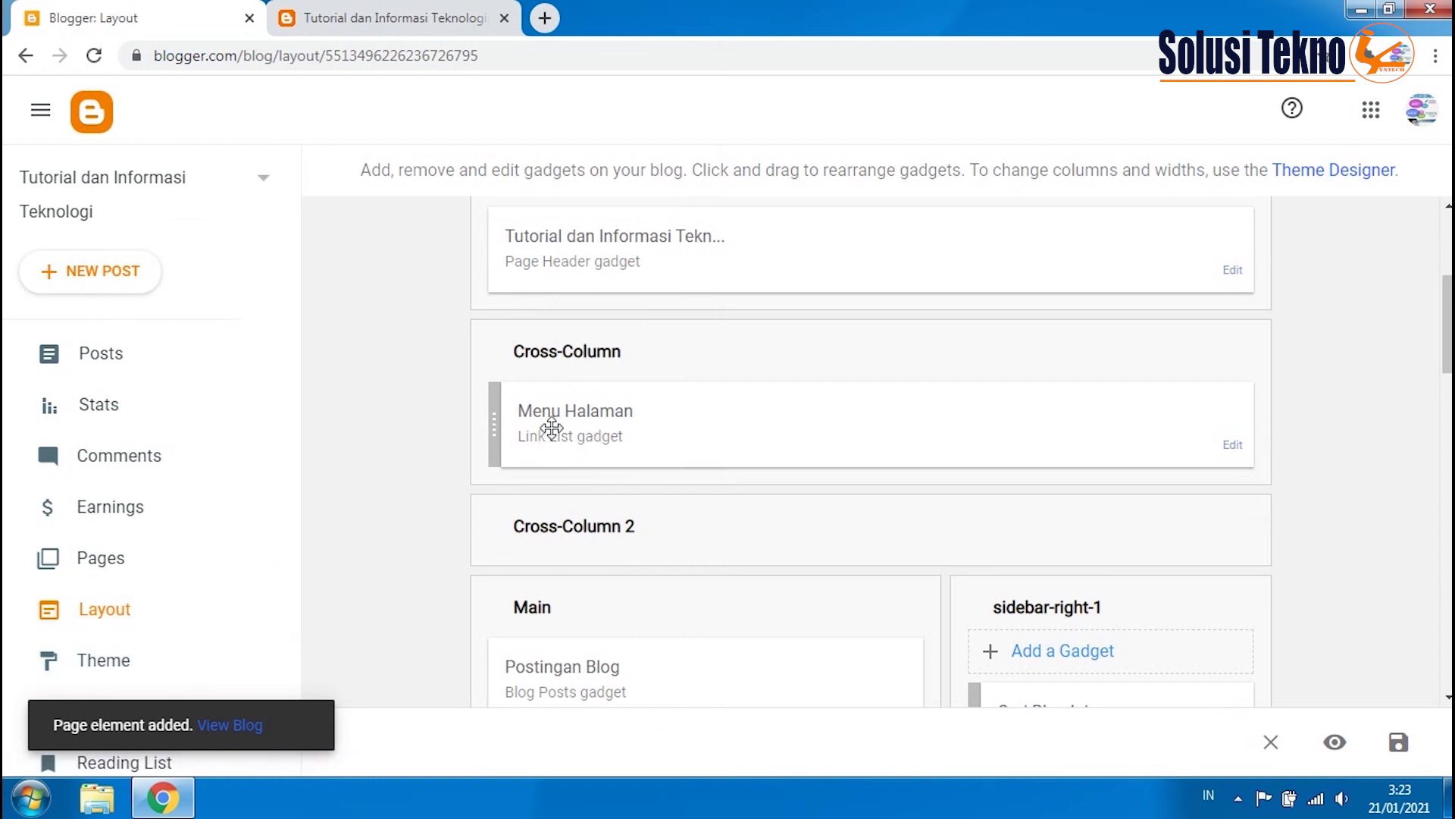
- Save the blog layout and reload the live blog page to check the menu under the header
{"action": "left_click", "coordinate": [1399, 742]}
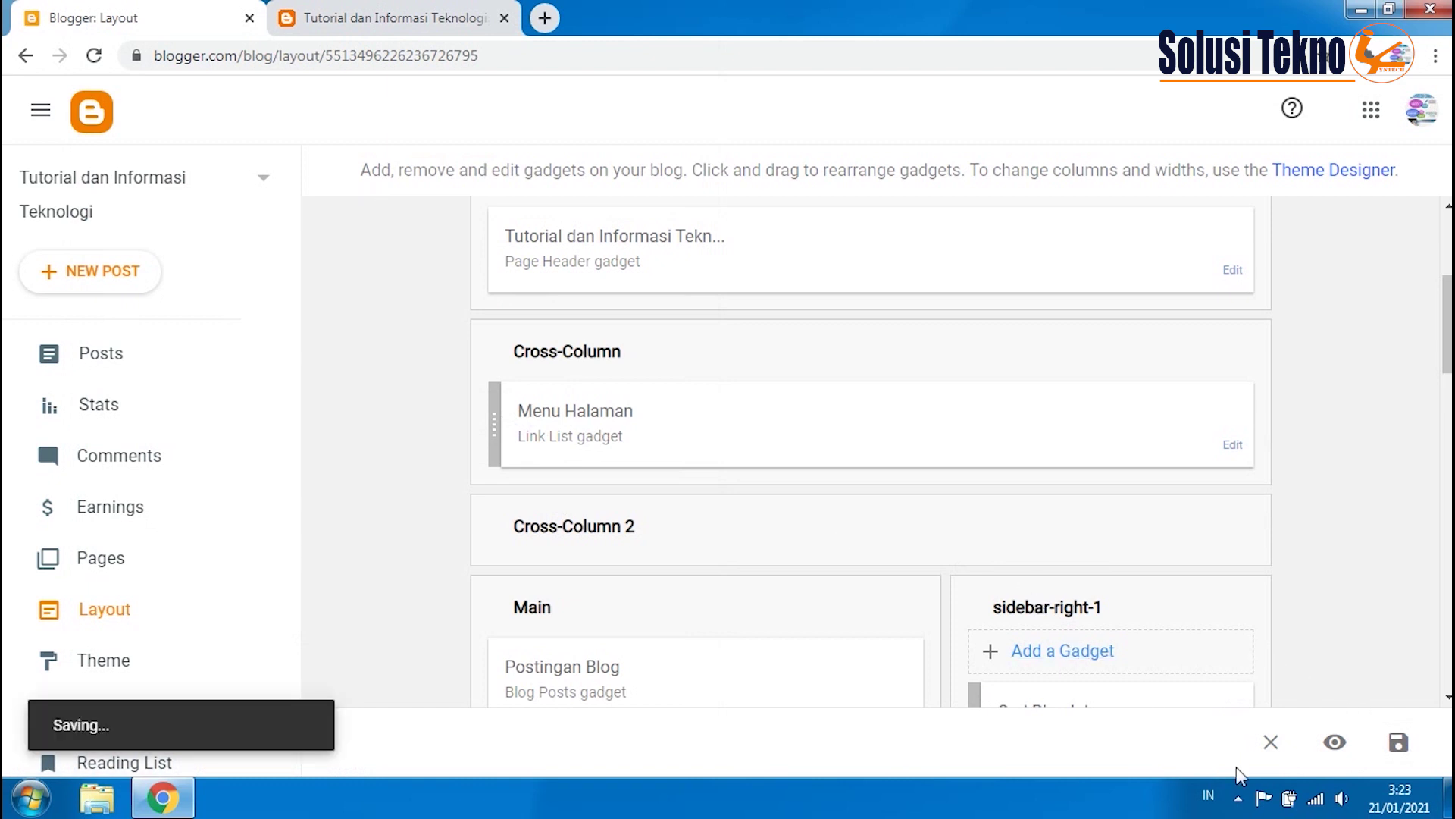
{"action": "left_click", "coordinate": [444, 15]}
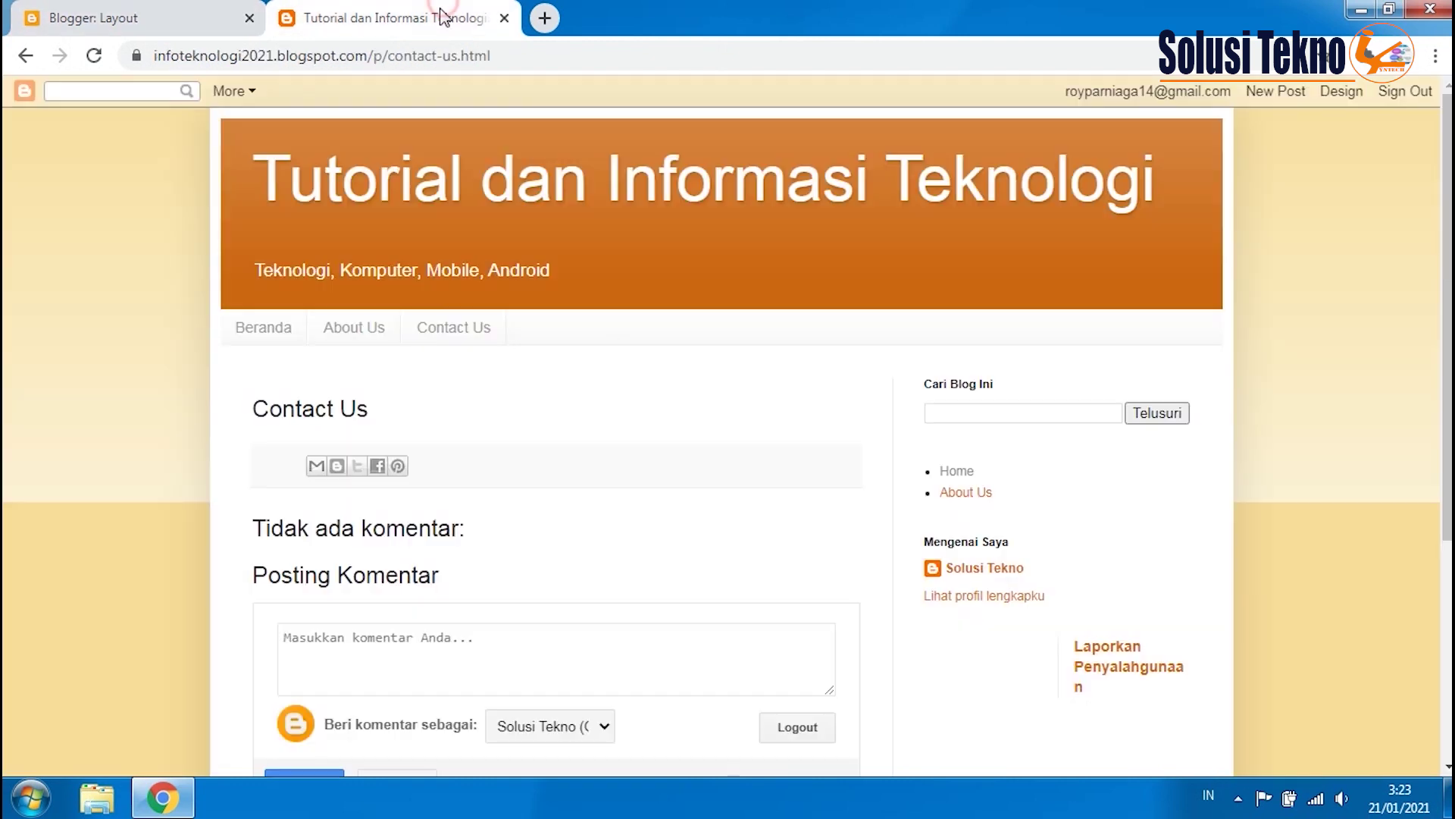
{"action": "left_click", "coordinate": [94, 56]}
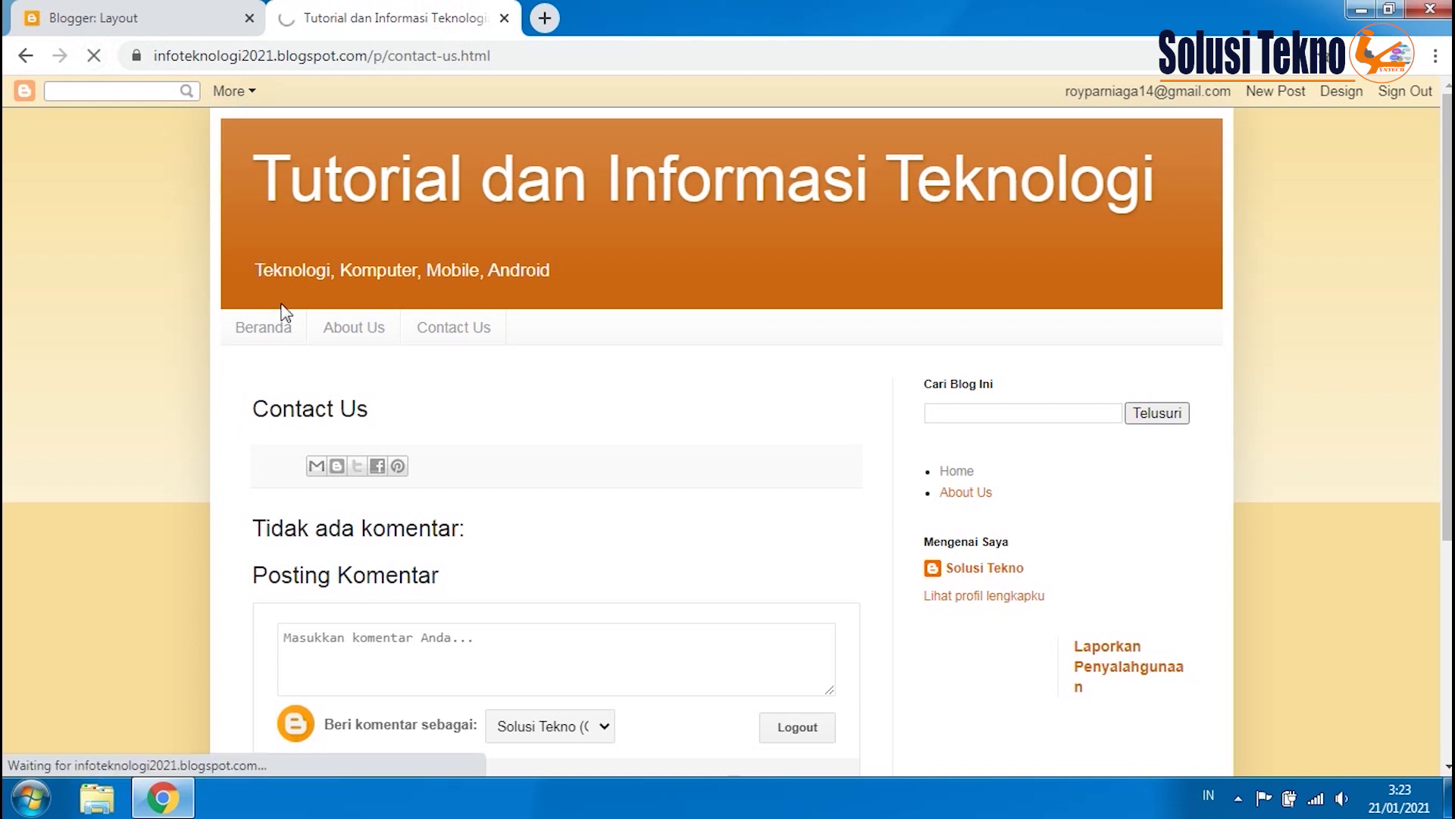